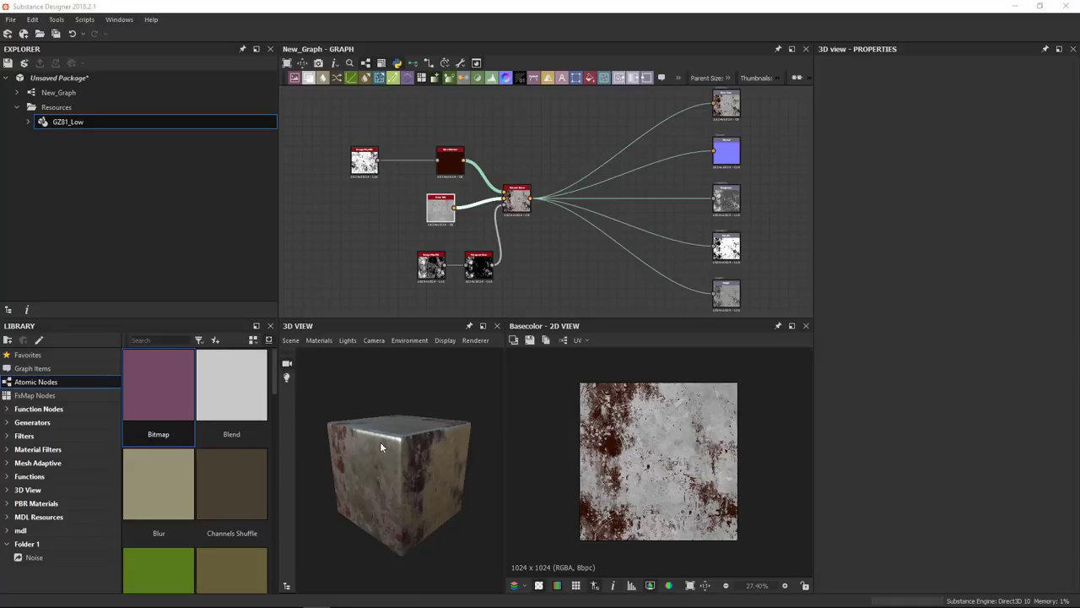
Step: Orbit and pan around the rusty cube, then scroll-zoom out and back in
mouse_move(368, 438)
mouse_down()
mouse_move(439, 472)
mouse_move(338, 427)
mouse_move(355, 447)
mouse_move(348, 485)
mouse_move(375, 447)
mouse_move(377, 456)
mouse_up()
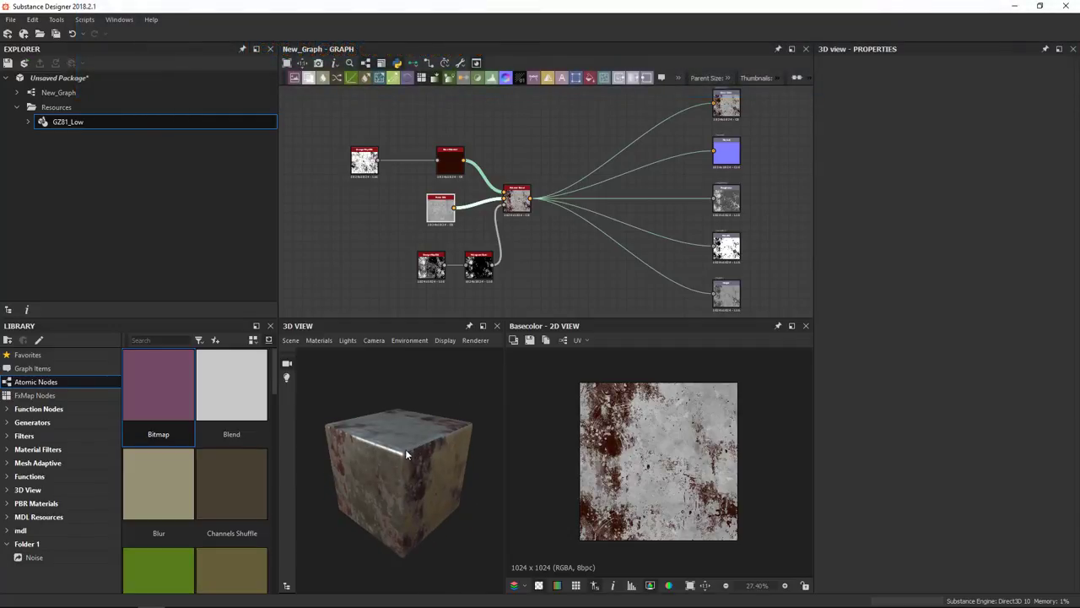
middle_drag(405, 449, 349, 455)
scroll(379, 449, down, 5)
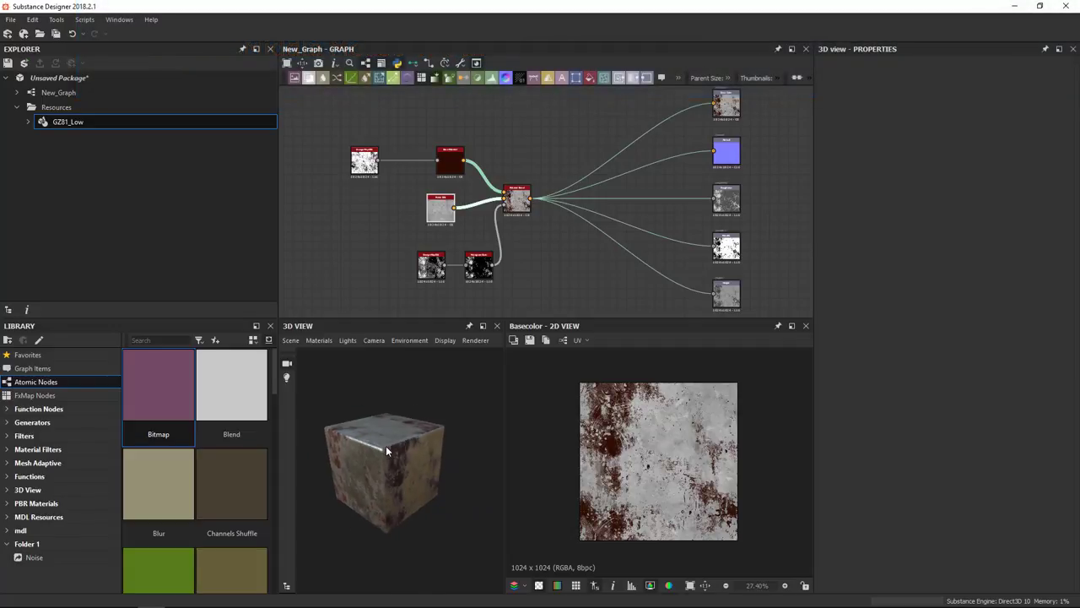
scroll(386, 448, up, 5)
scroll(380, 483, down, 3)
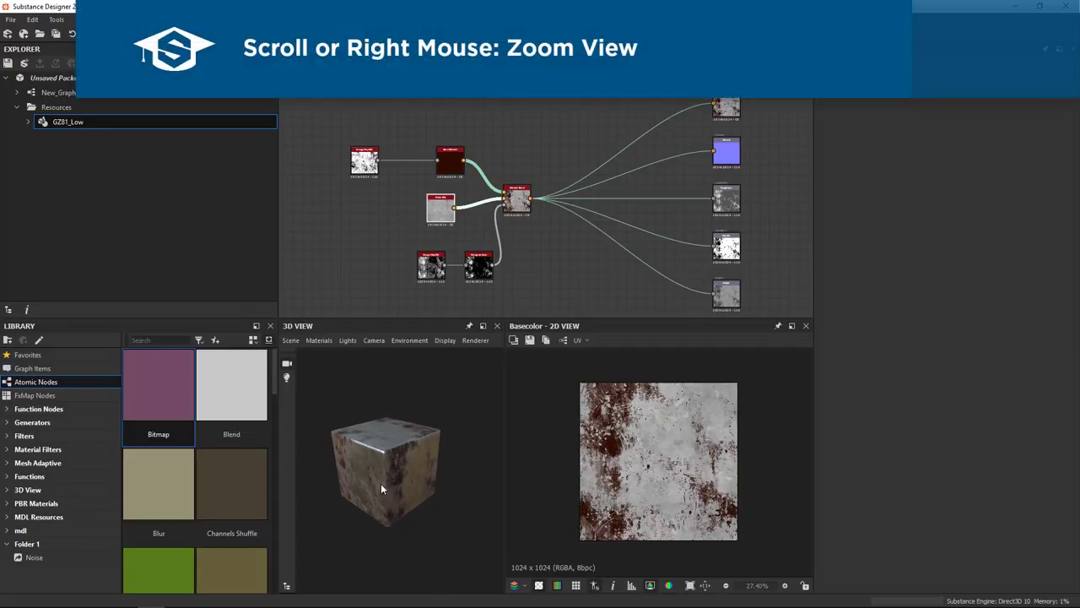
Step: Zoom the cube in and out with right-drag and scroll, then refocus on it with F
right_drag(393, 488, 394, 377)
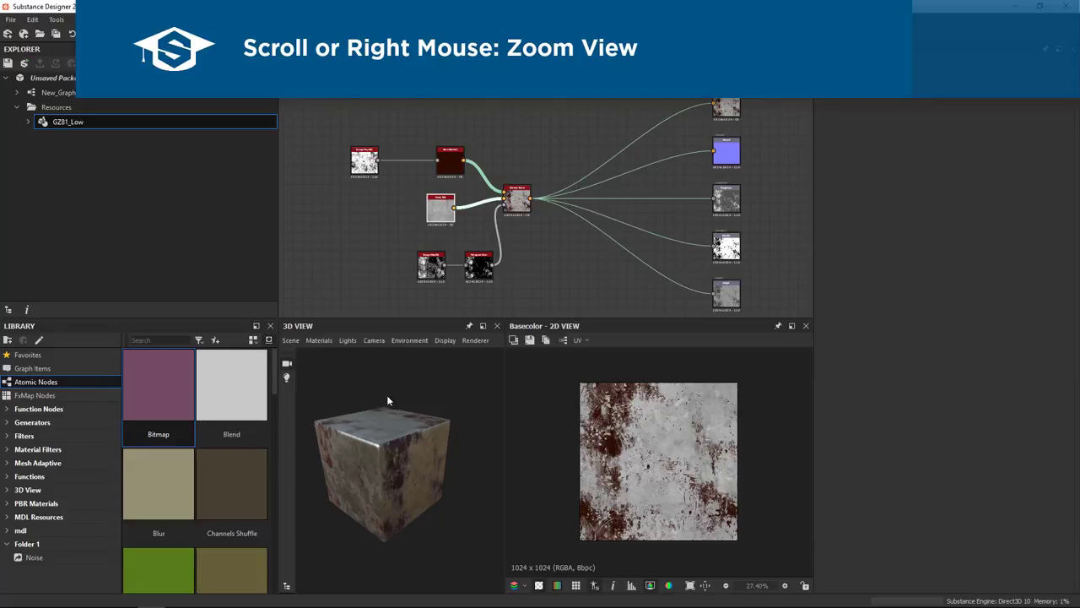
scroll(380, 443, up, 2)
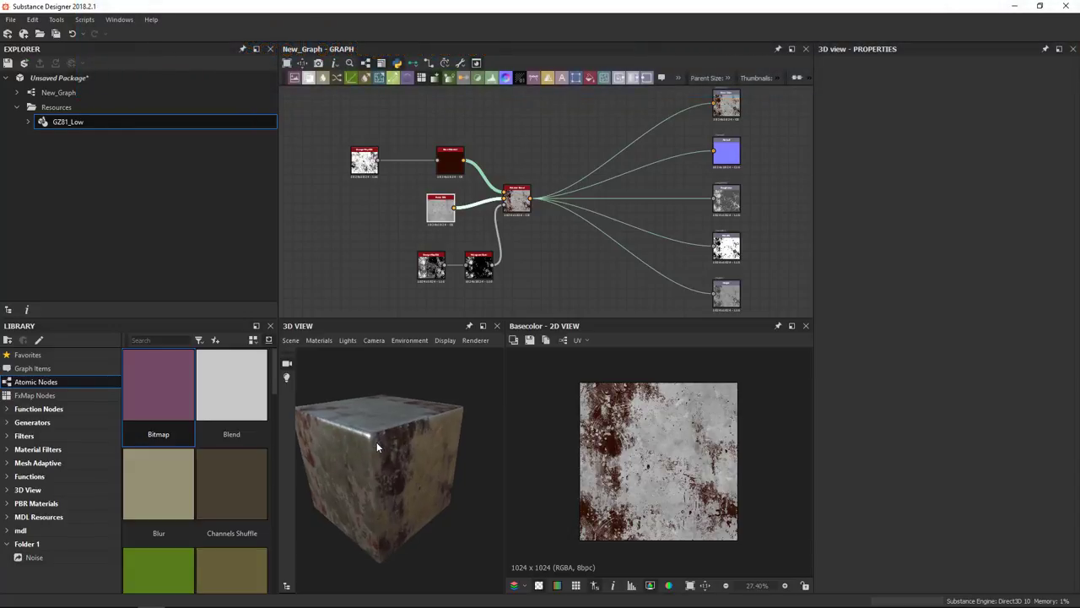
scroll(378, 443, up, 6)
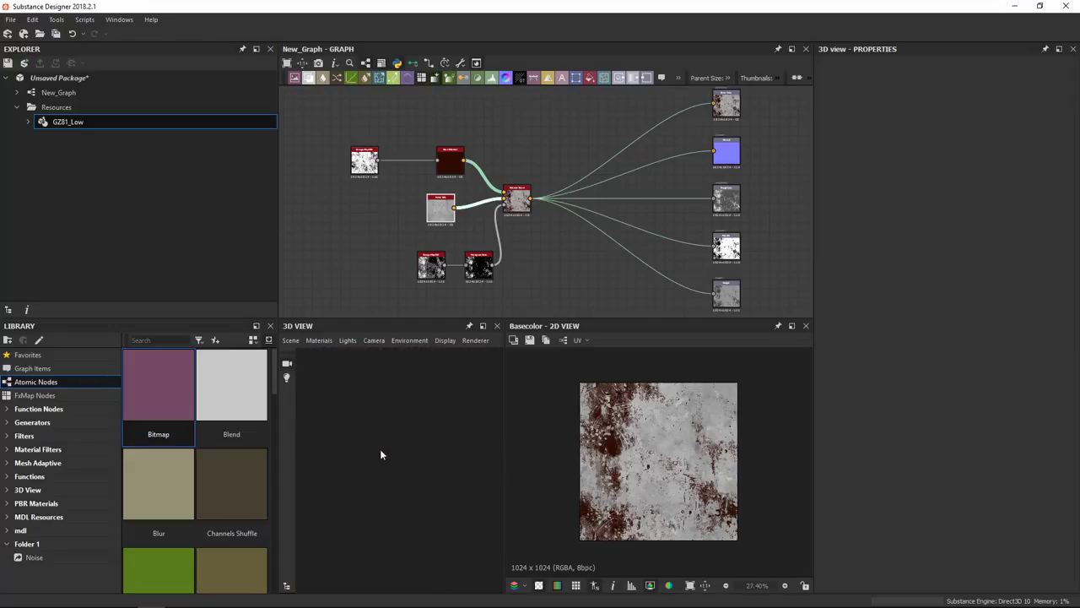
scroll(379, 454, down, 2)
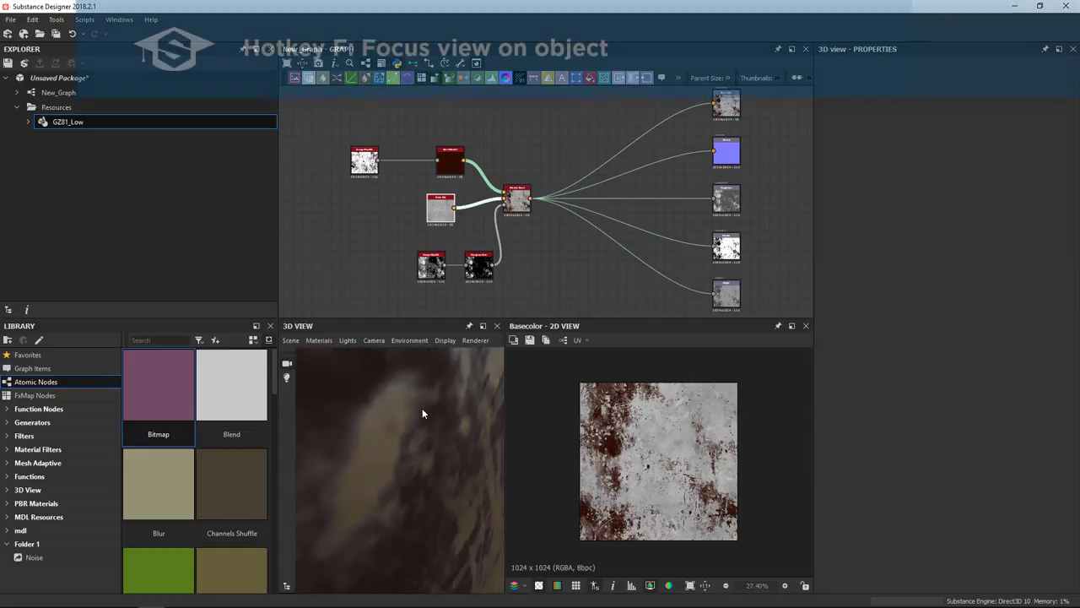
key(f)
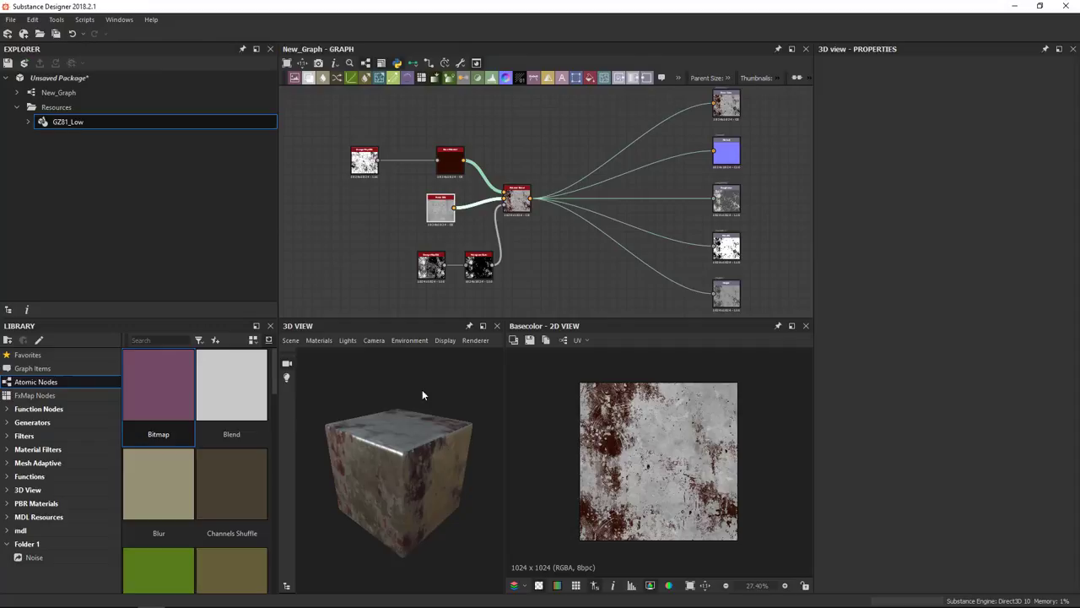
Step: View the cube from the Back camera preset, then from the Left preset
click(374, 341)
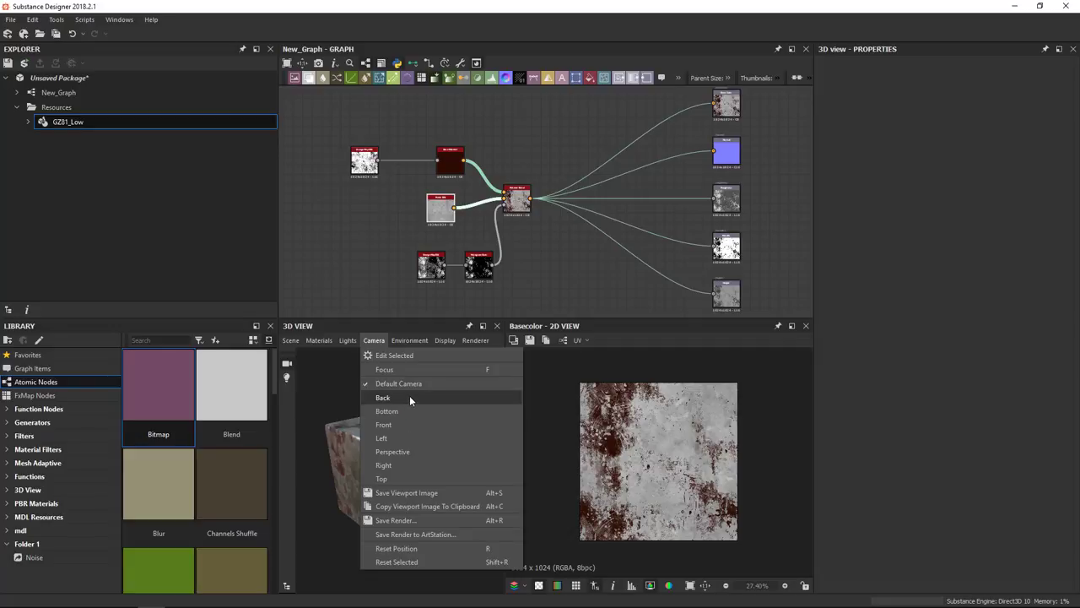
click(400, 397)
click(374, 341)
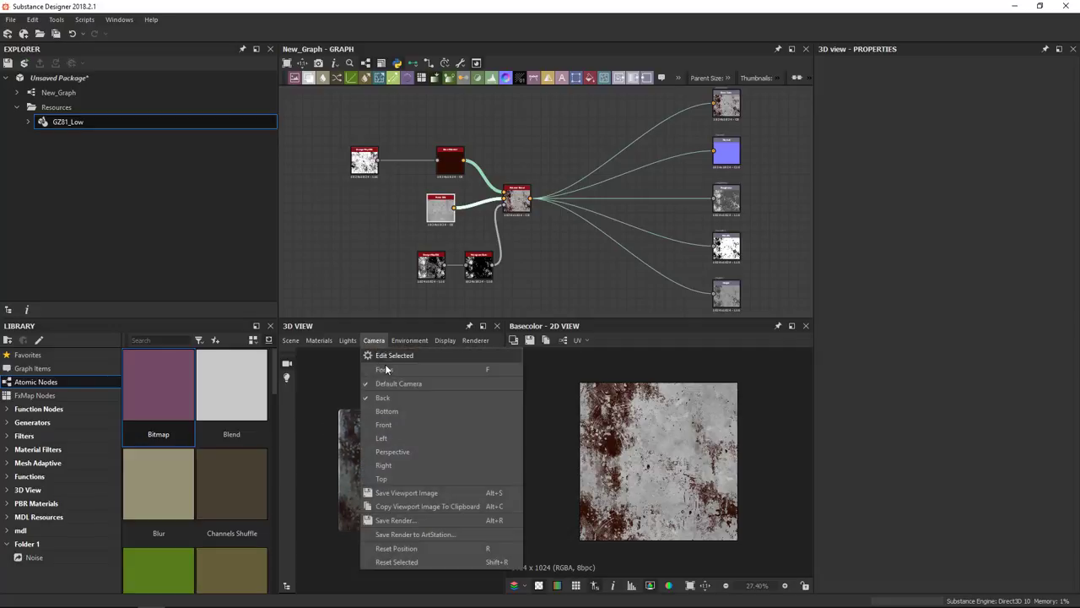
click(400, 441)
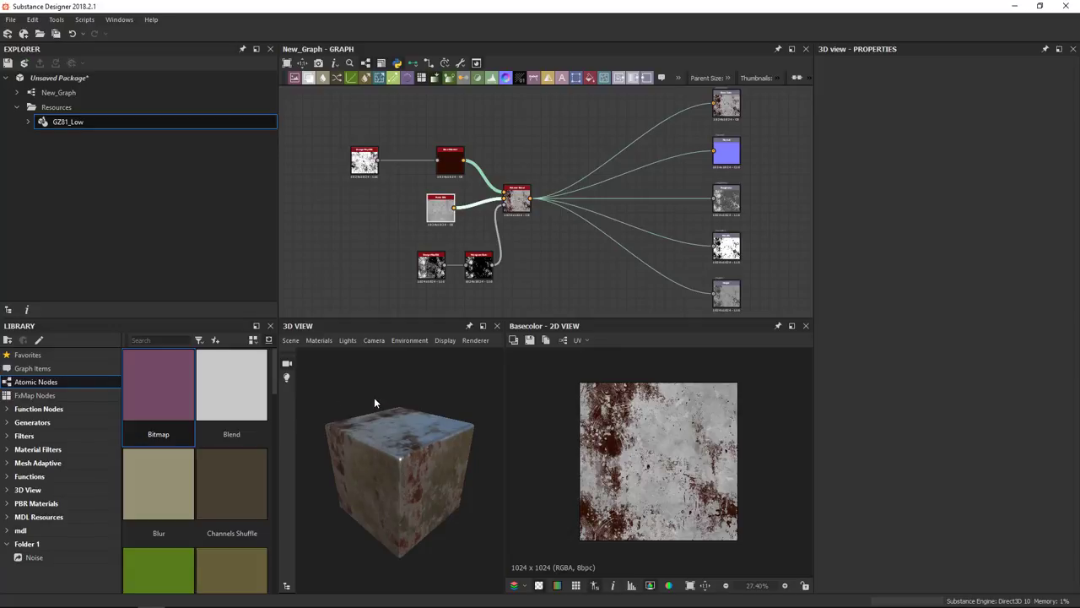
Step: Switch the 3D view's preview mesh from the rounded cube to Mat Ball
click(298, 344)
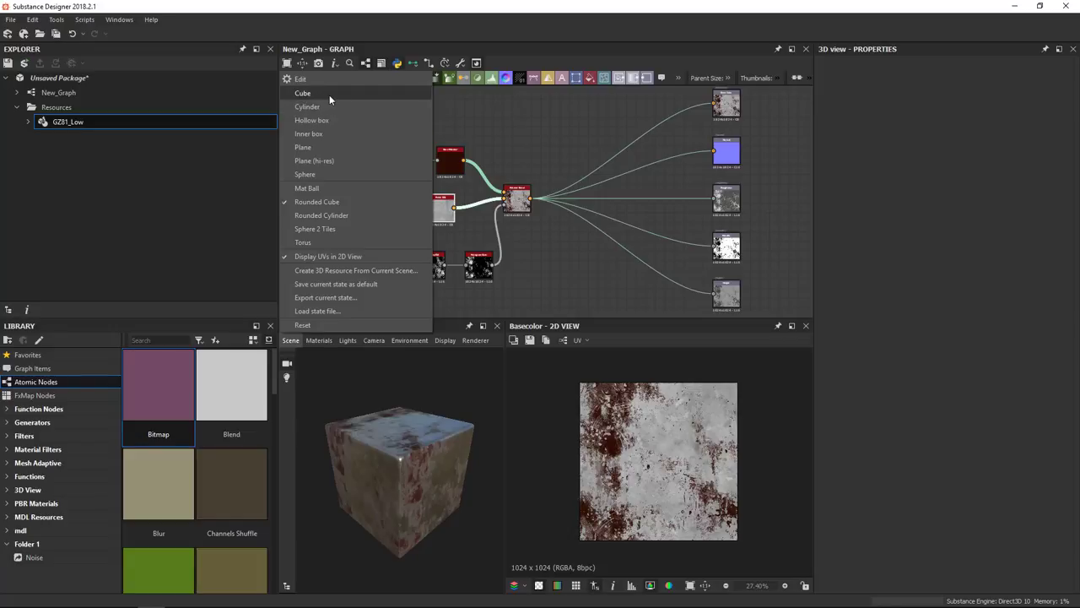
click(323, 189)
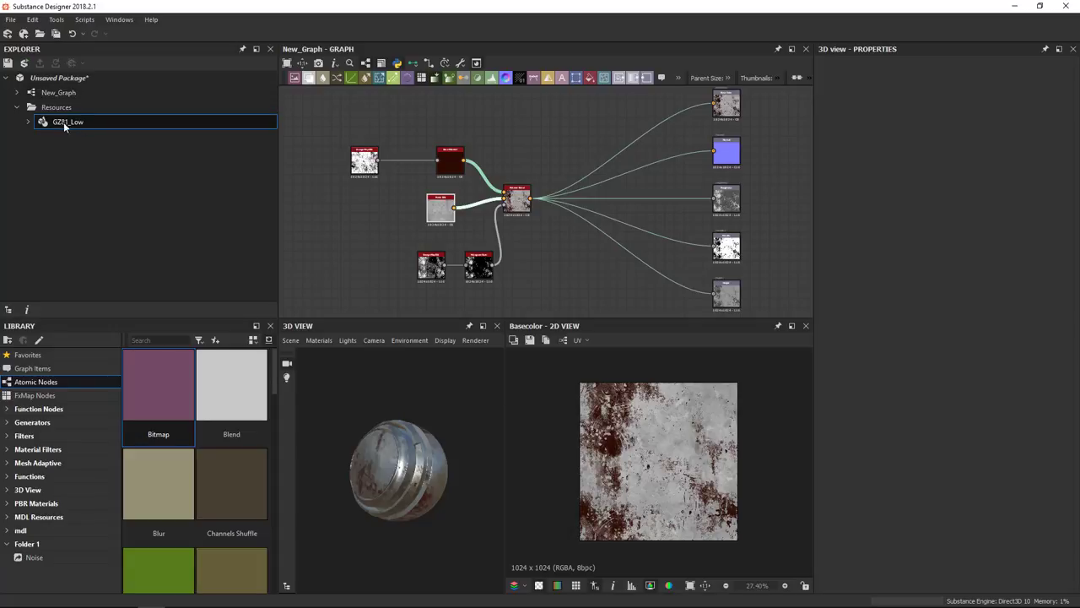
Step: Select the linked GZ81_Low mesh, show its properties, and drag it into the 3D view
right_click(70, 80)
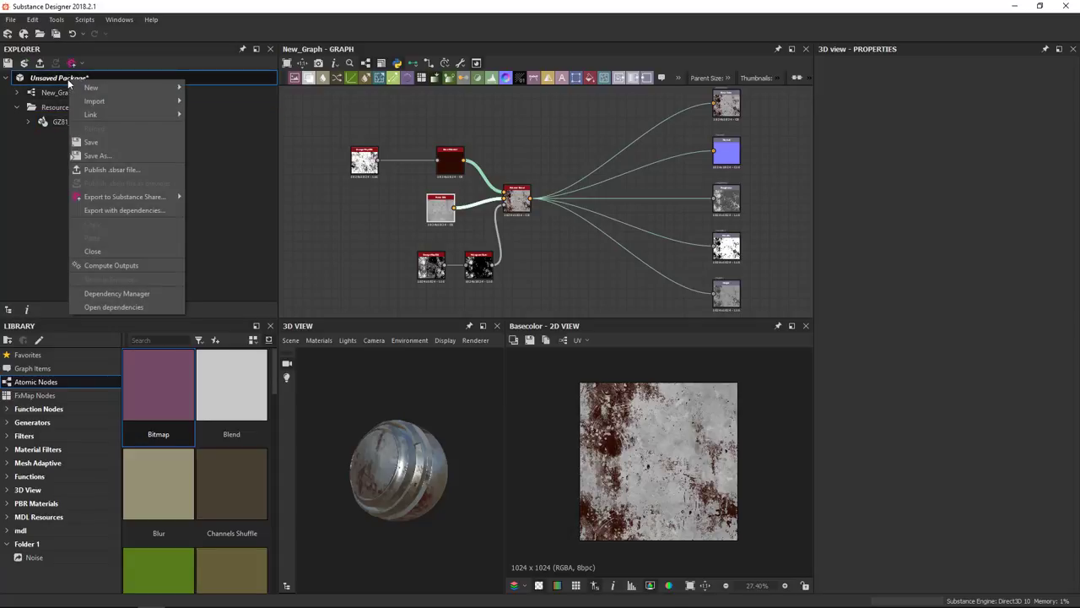
mouse_move(93, 113)
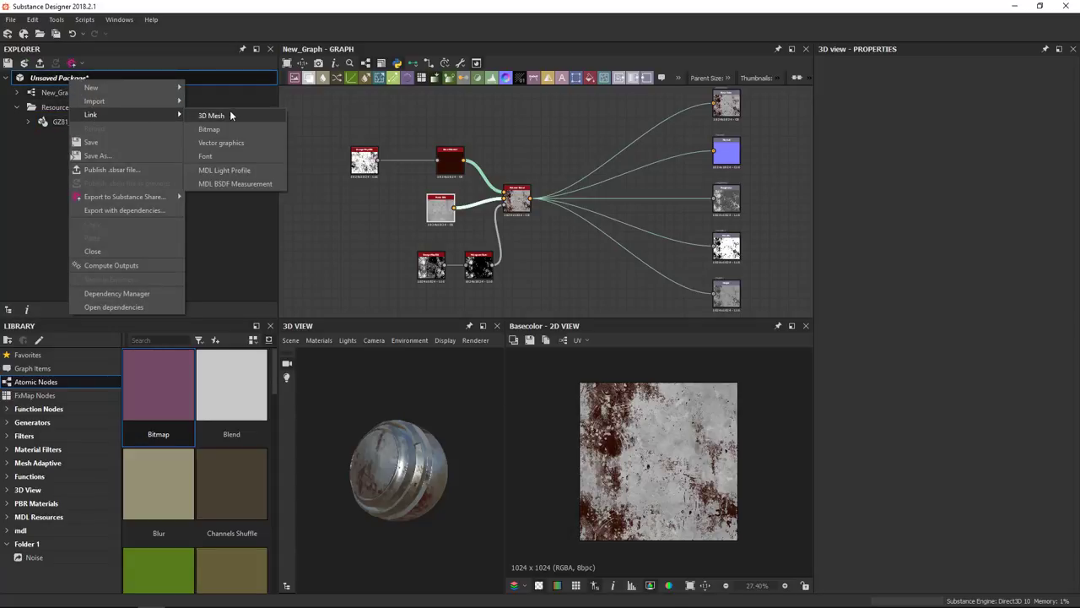
click(50, 125)
click(81, 126)
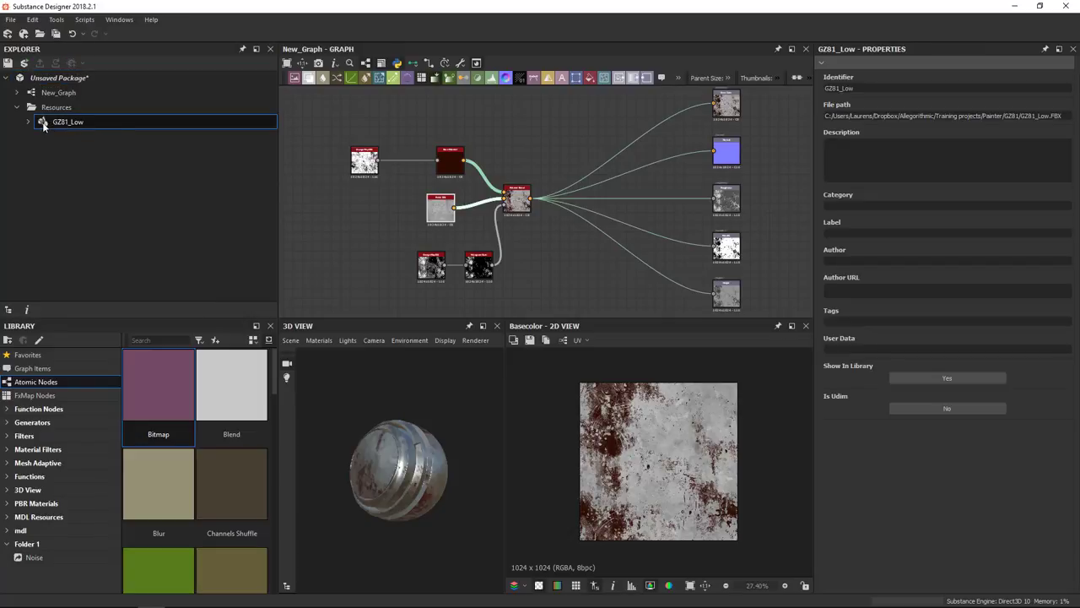
drag(42, 125, 312, 448)
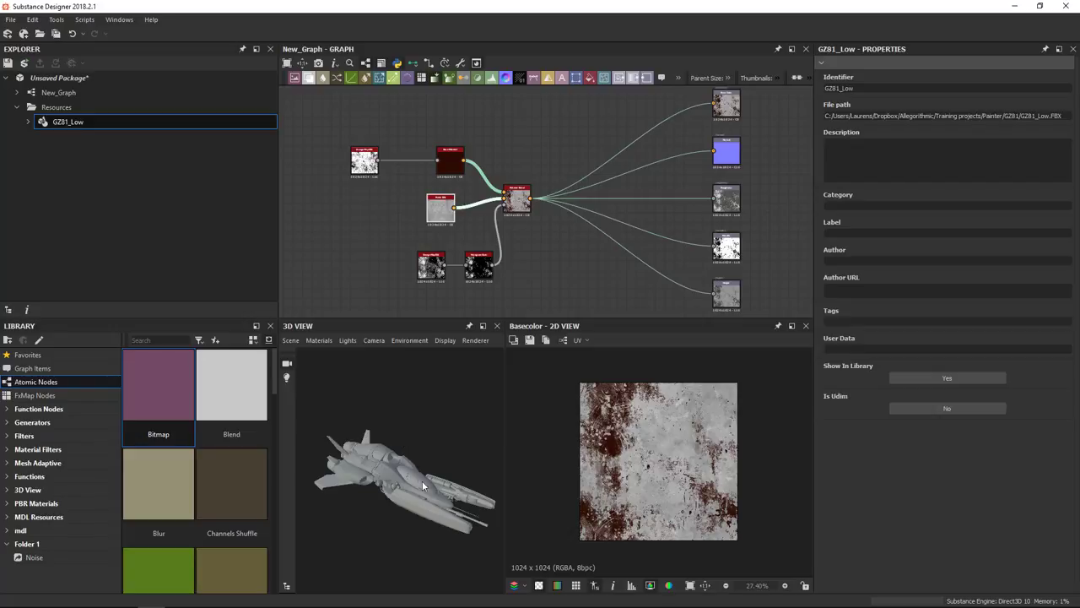
drag(422, 481, 397, 476)
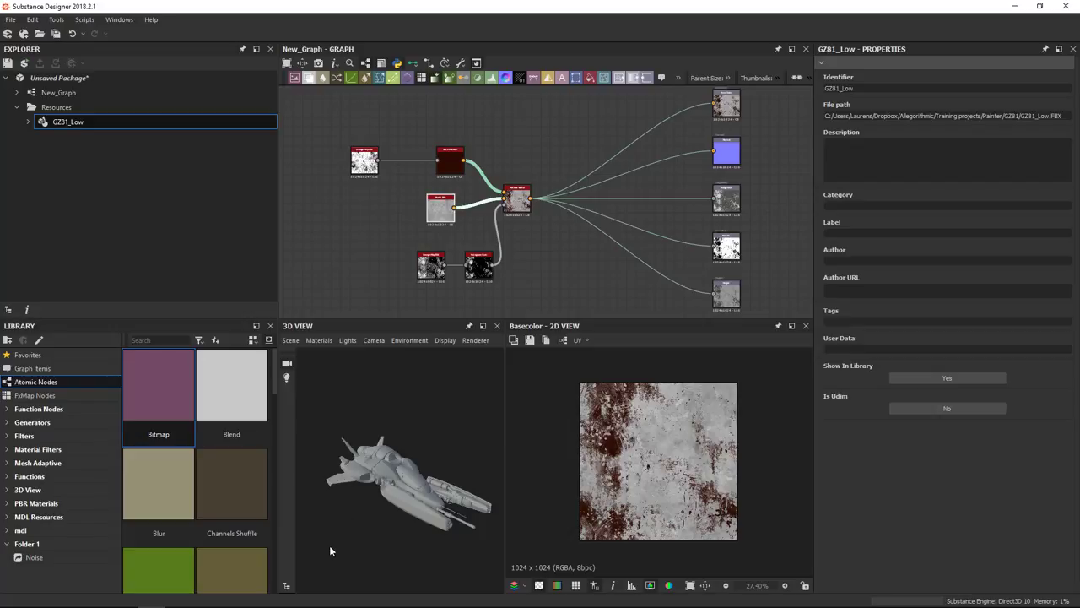
click(287, 586)
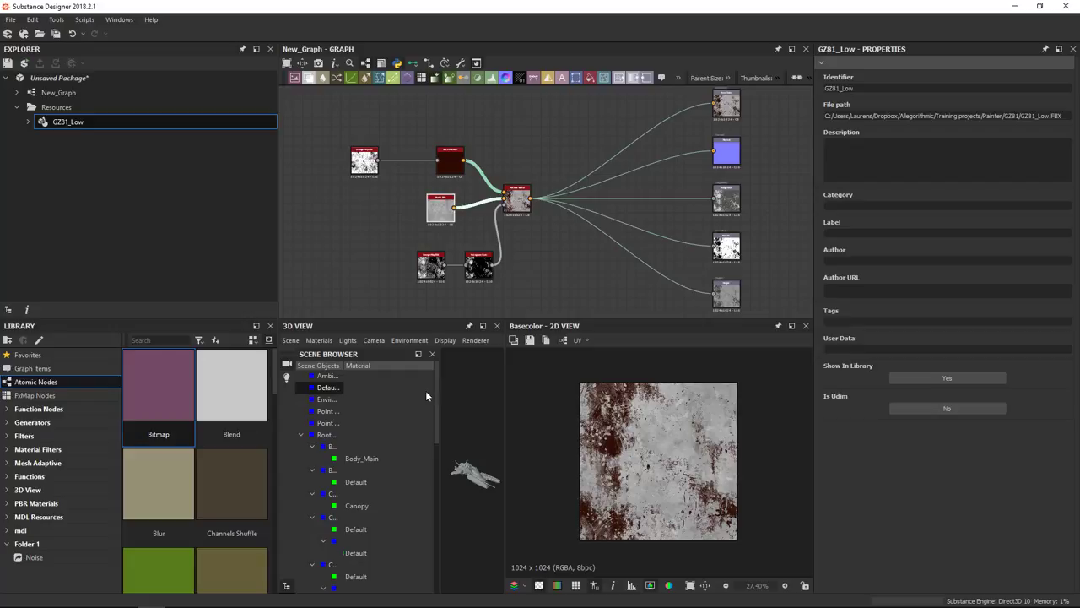
mouse_move(434, 386)
mouse_down()
mouse_move(422, 442)
mouse_move(428, 394)
mouse_up()
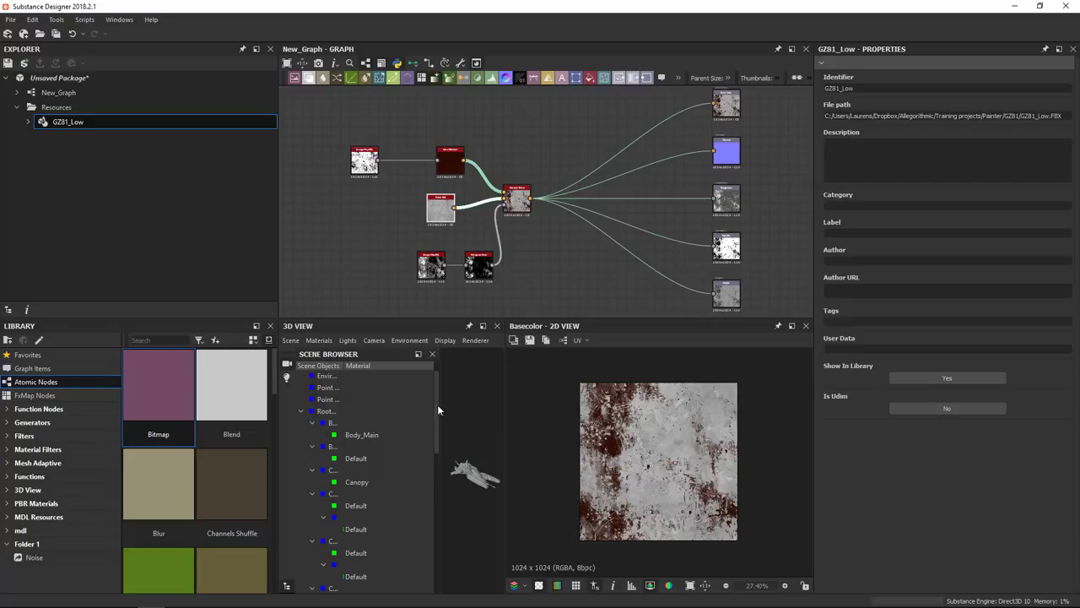
click(433, 354)
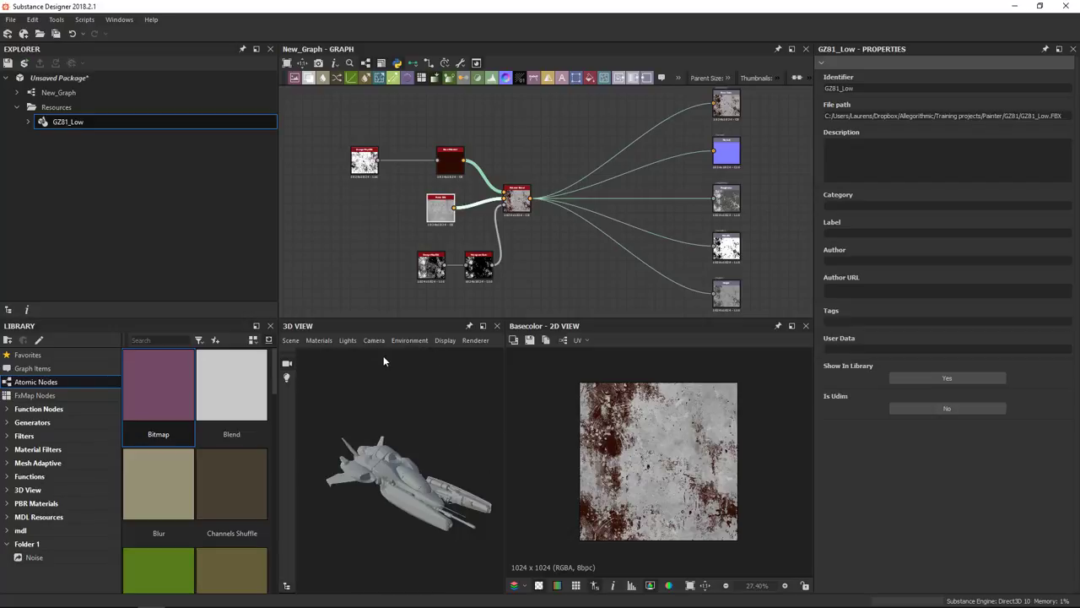
Step: Swap the GZ81_Low ship for the Rounded Cube mesh and orbit around its faces
click(296, 339)
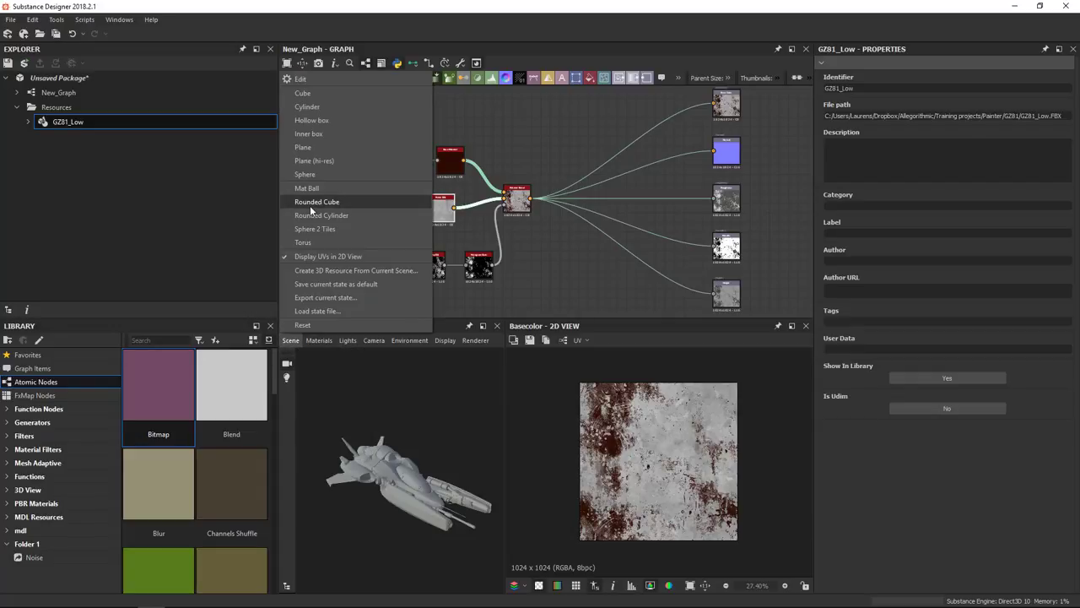
click(310, 203)
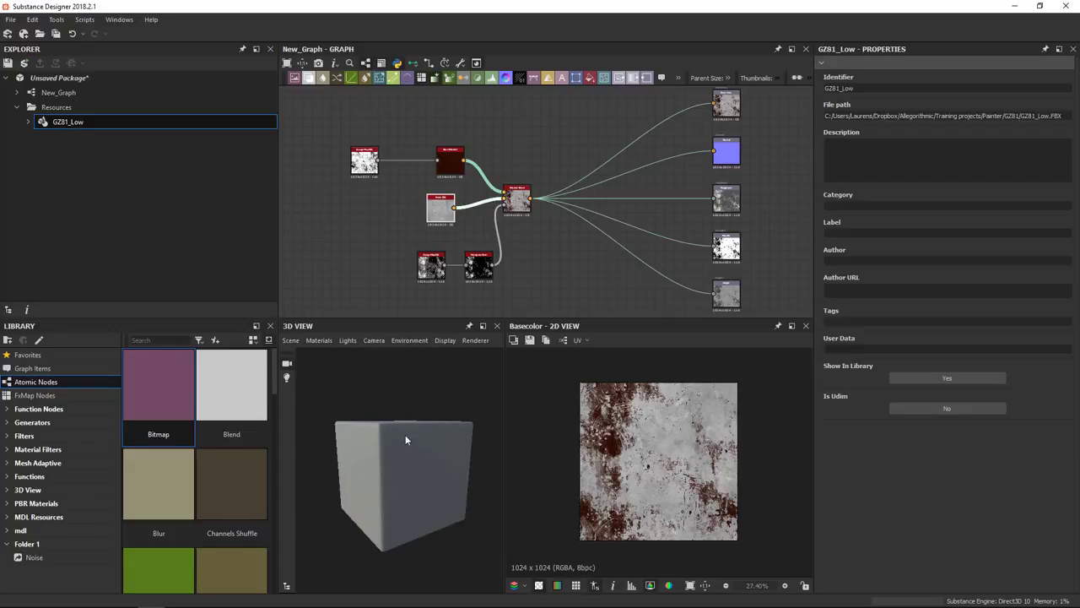
mouse_move(406, 441)
mouse_down()
mouse_move(418, 441)
mouse_move(403, 457)
mouse_up()
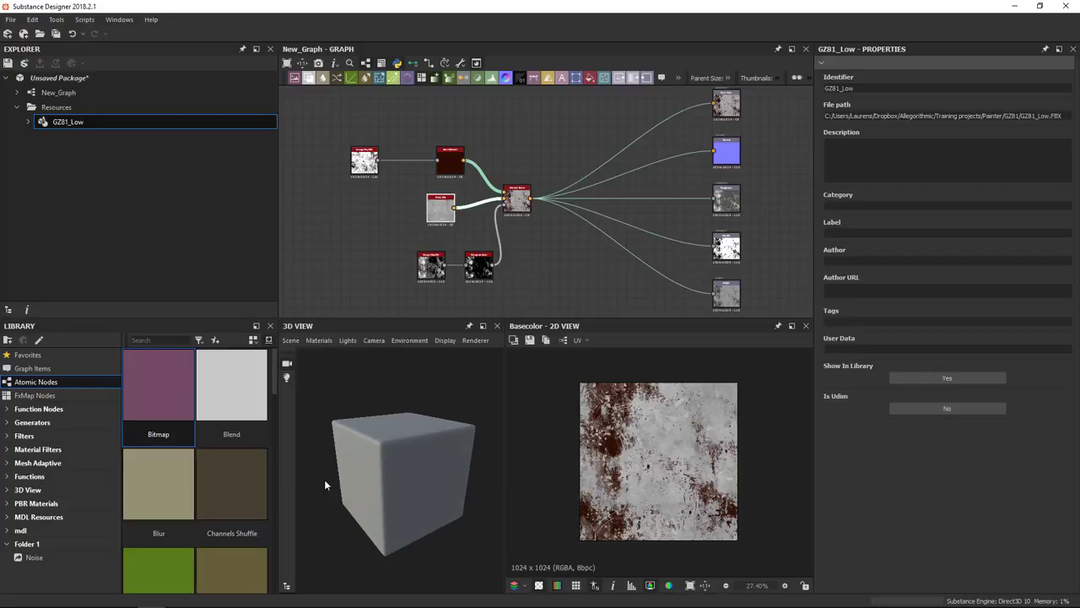
drag(362, 489, 403, 483)
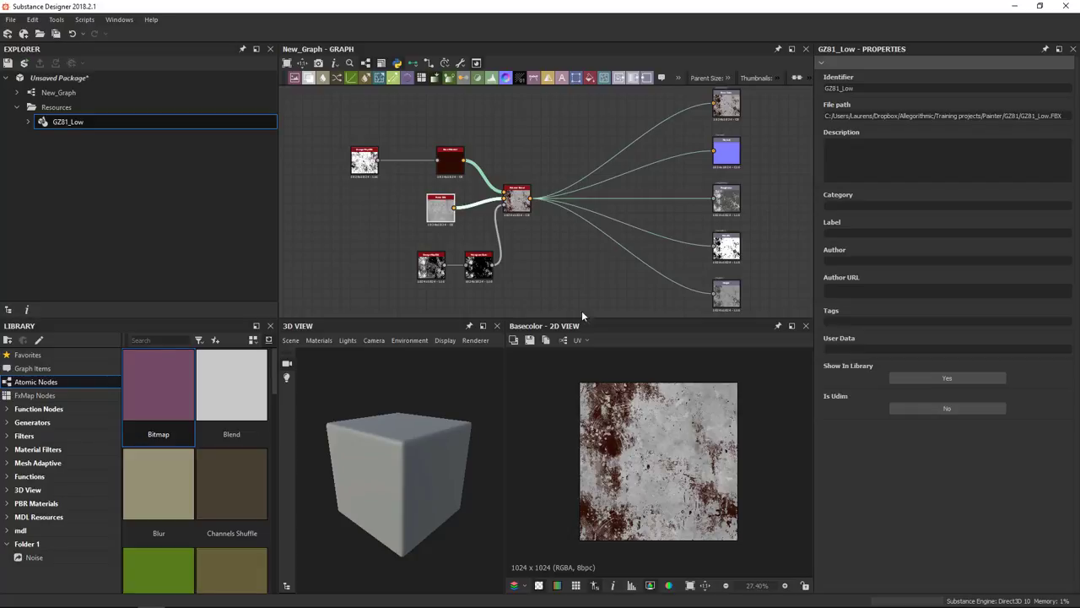
Step: Show the graph's outputs on the Rounded Cube with View outputs in 3D View
right_click(545, 244)
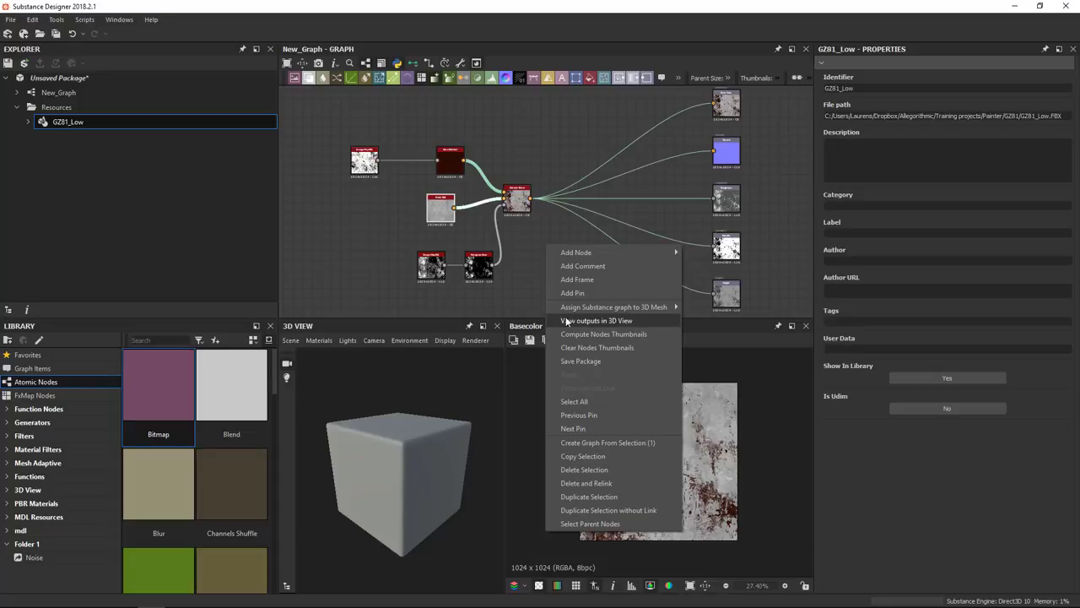
click(628, 320)
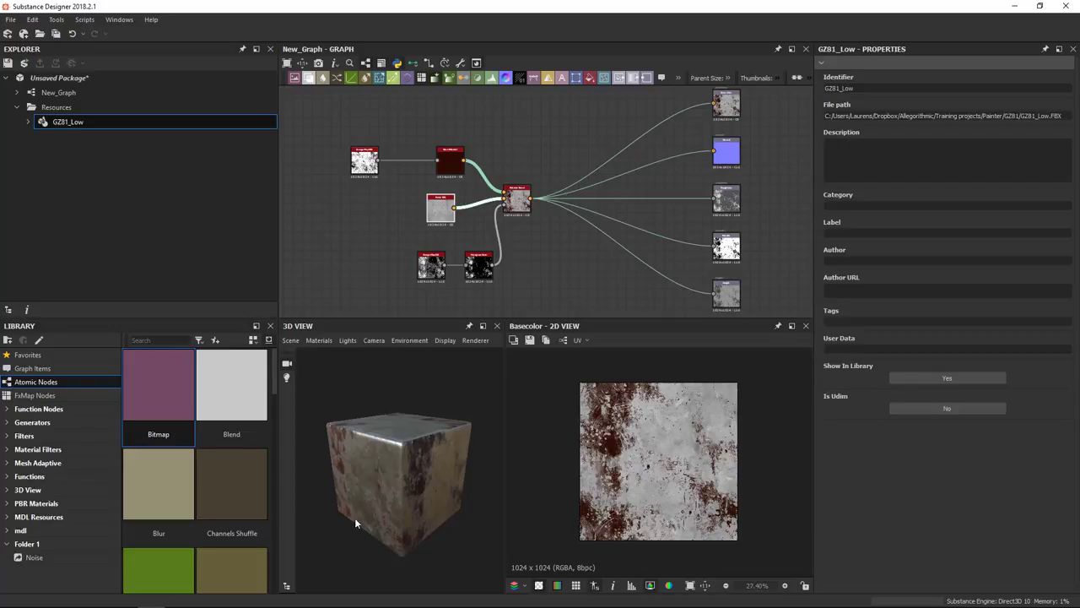
drag(415, 458, 414, 455)
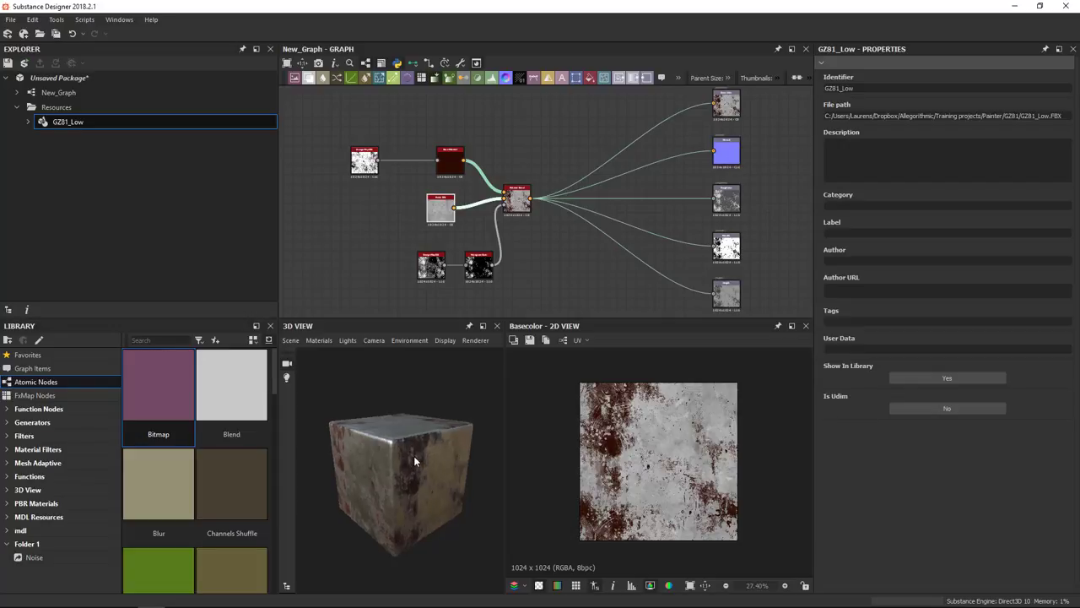
Step: Preview the grey node on the cube, then show the lower-left node as its Base Color
right_click(436, 209)
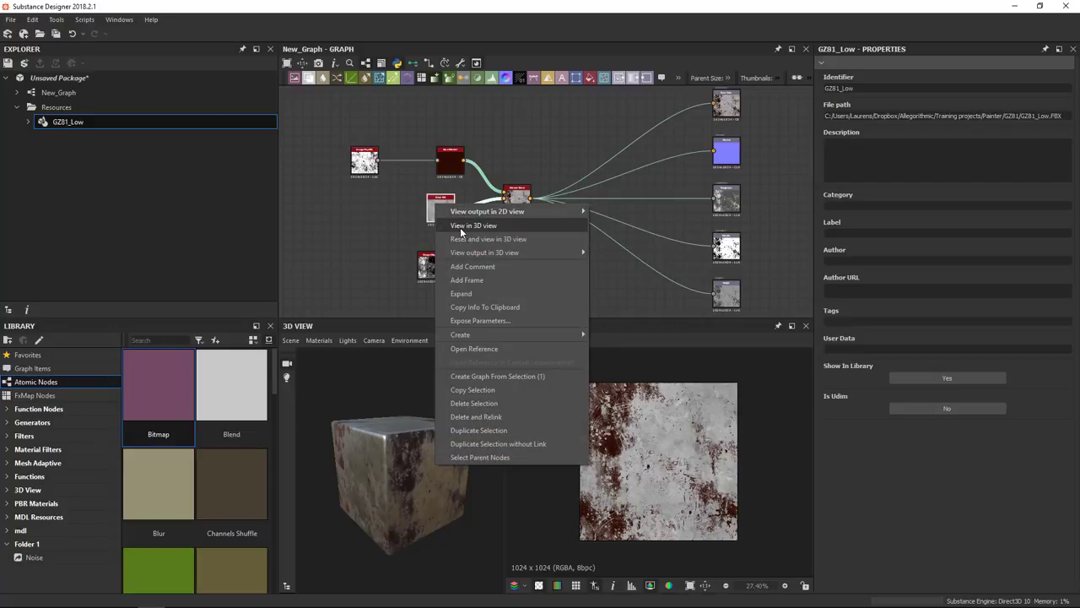
click(458, 225)
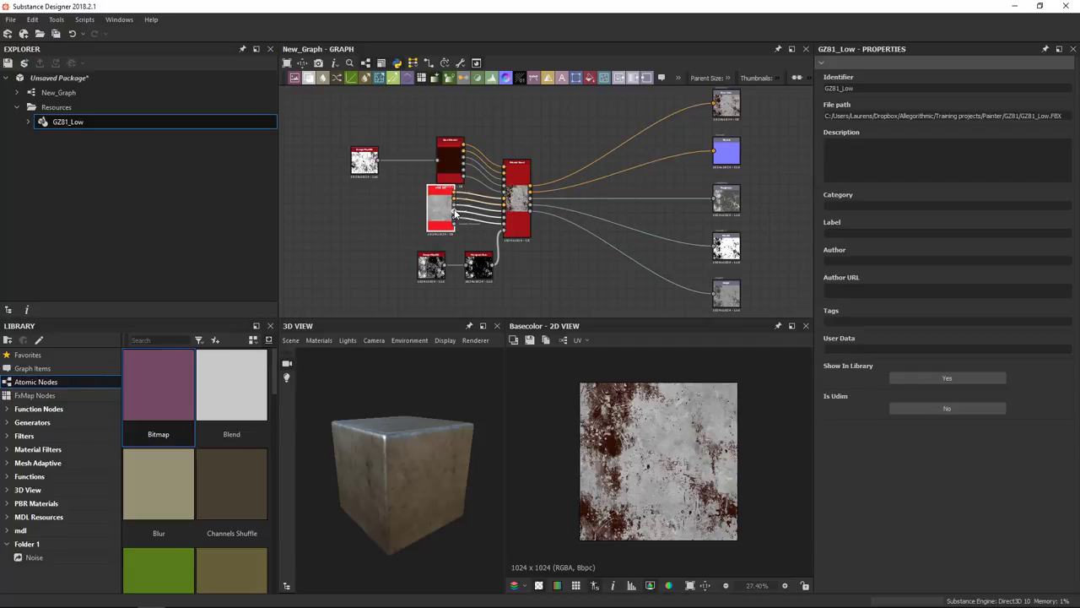
right_click(429, 271)
click(464, 285)
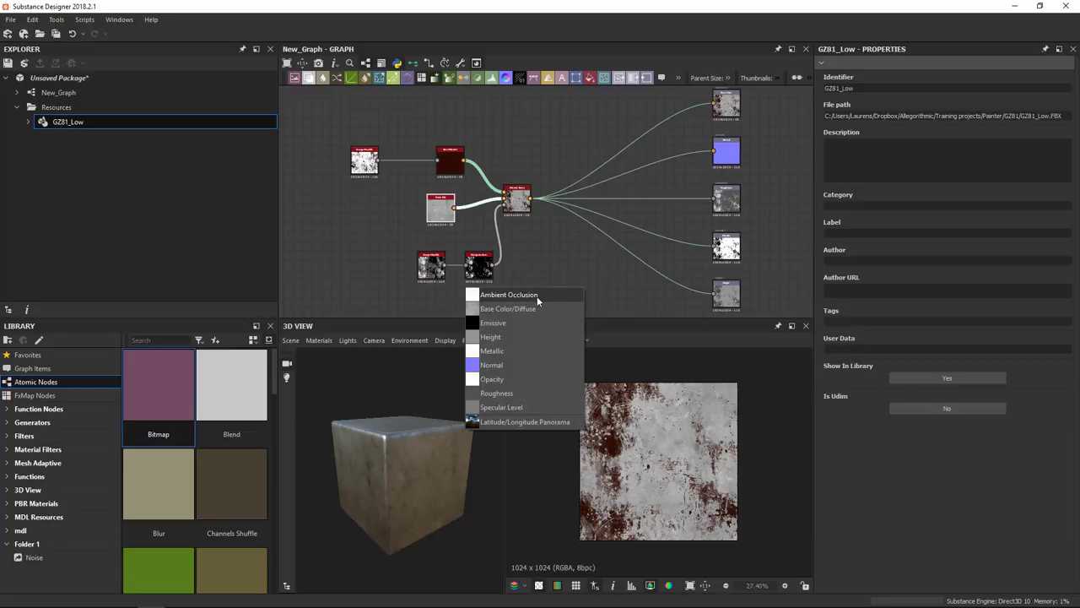
click(500, 309)
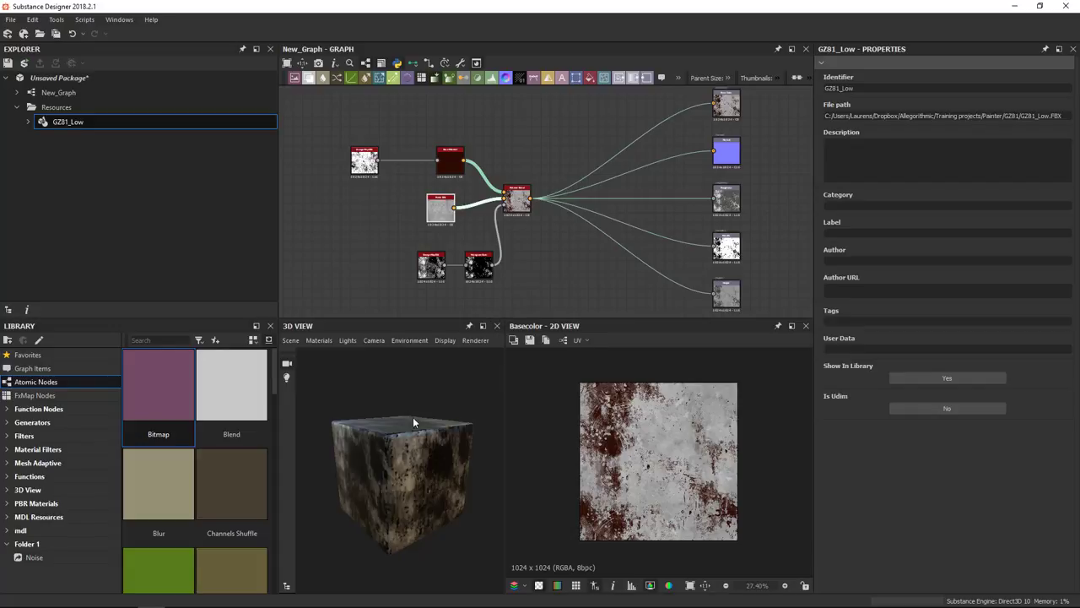
drag(392, 467, 436, 448)
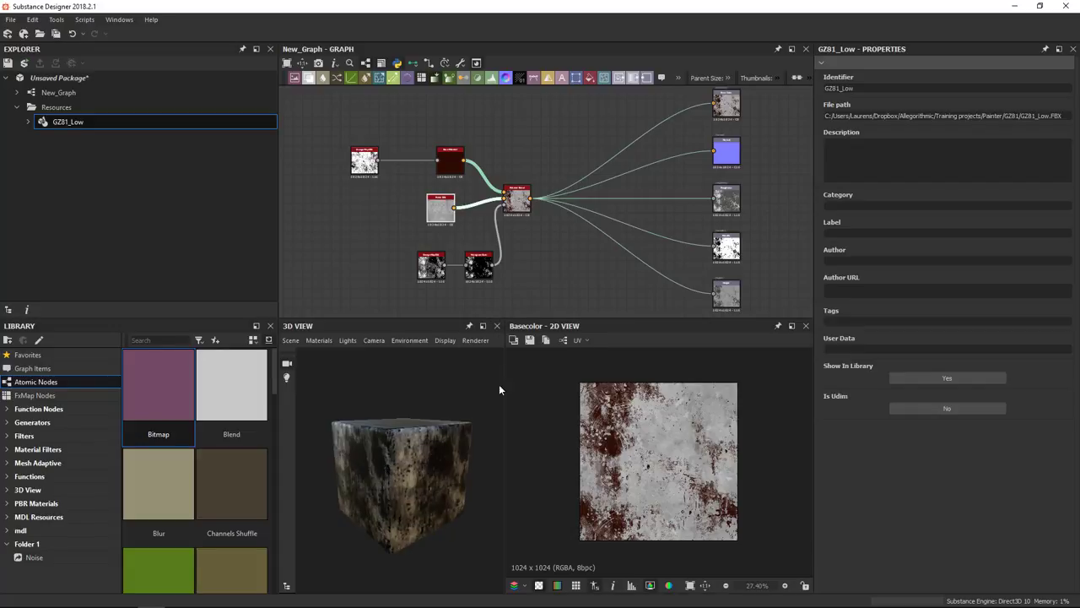
Step: Restore all the graph's outputs on the cube and orbit to inspect the material
right_click(539, 245)
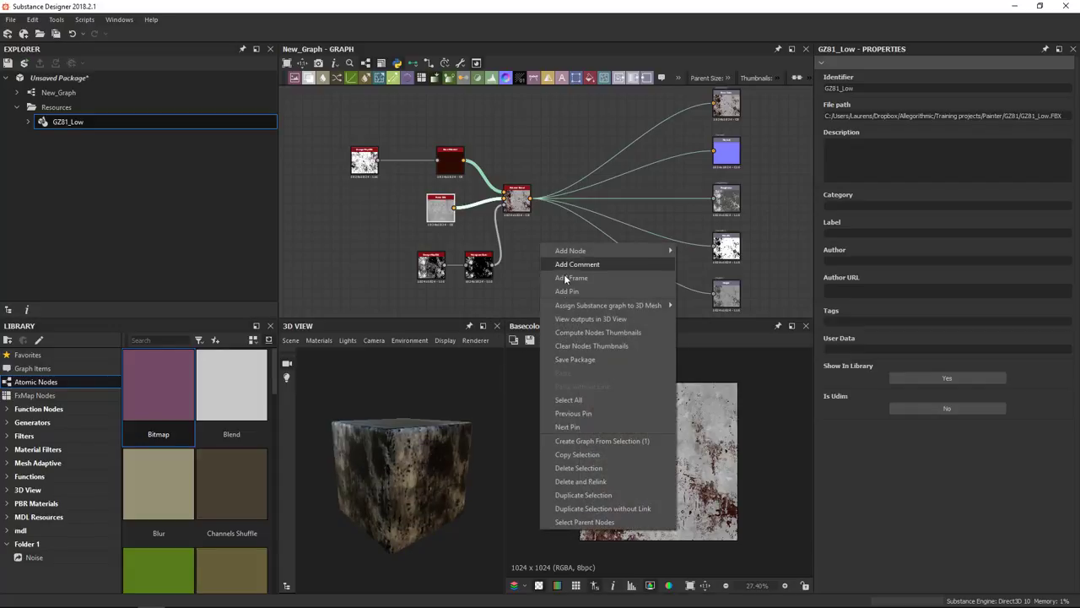
click(571, 319)
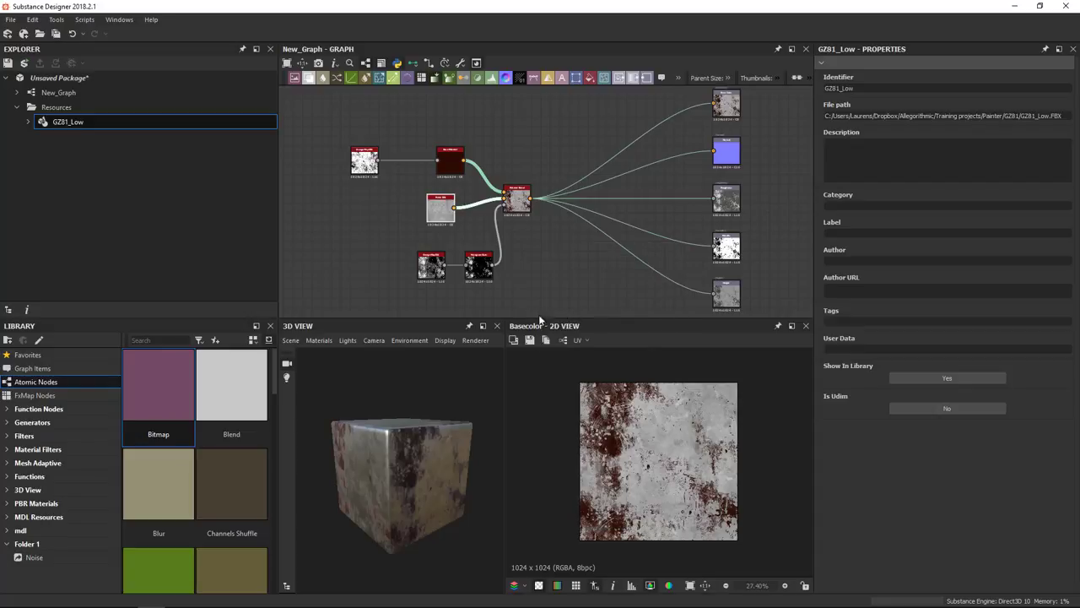
drag(346, 548, 381, 550)
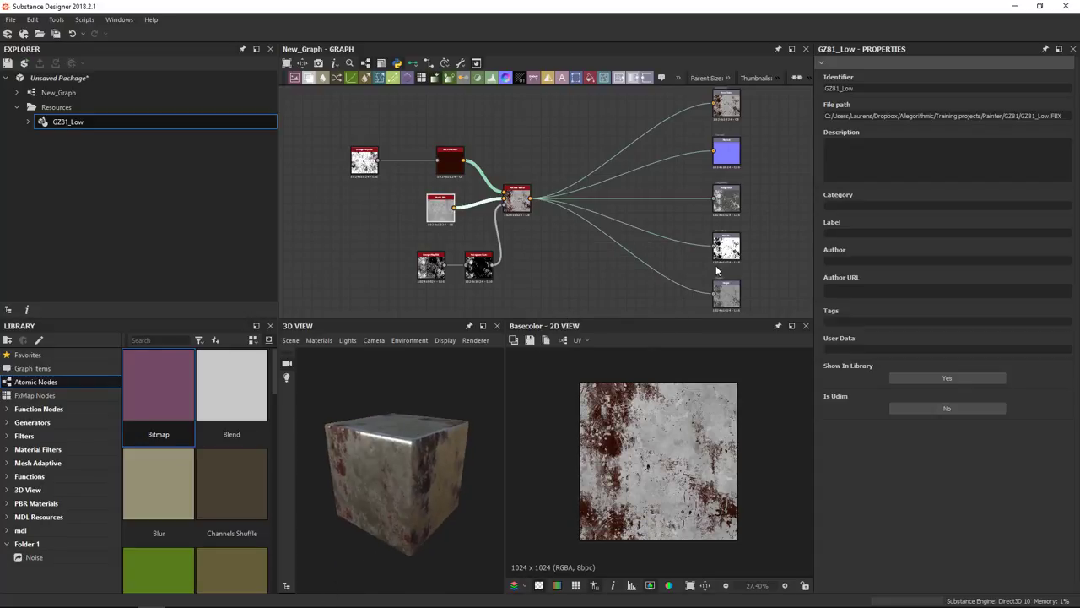
Step: Open the Default material's shader properties (Emissive Intensity 1, Height Scale 0, Tiling 1) for editing
click(325, 341)
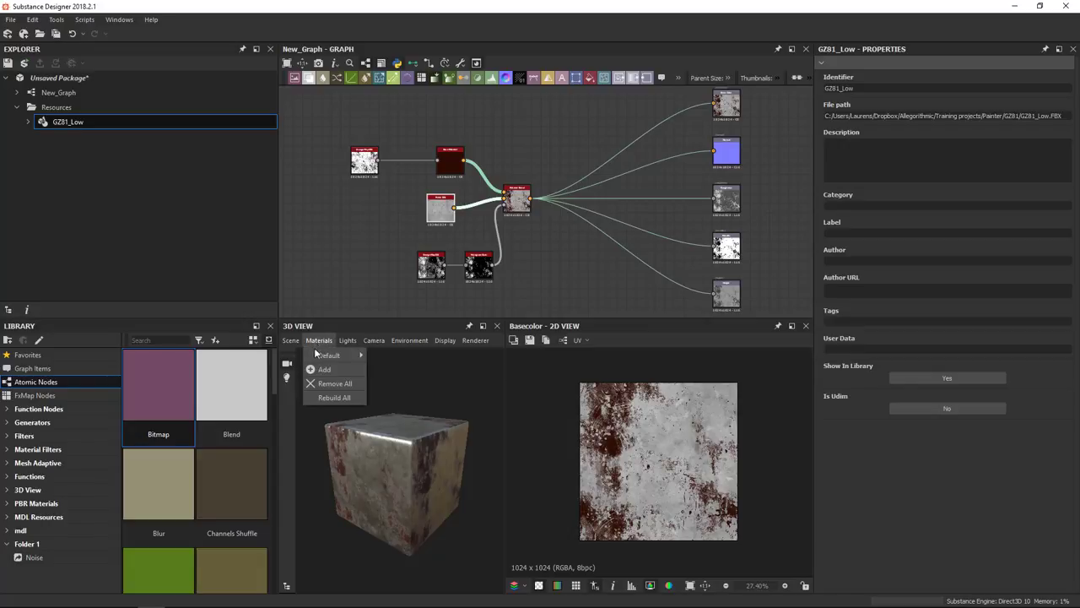
mouse_move(327, 358)
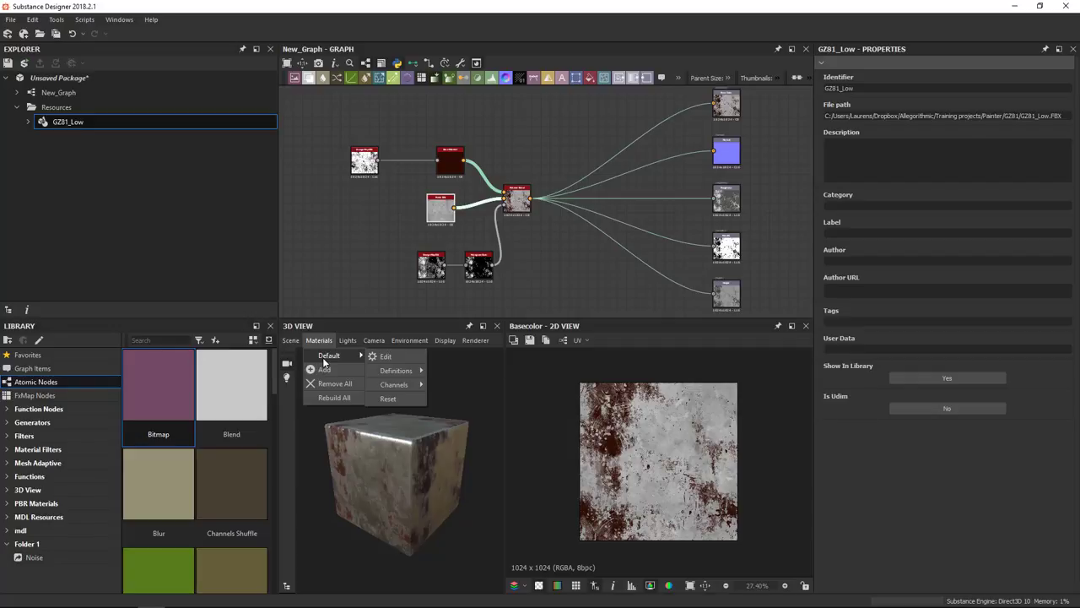
click(294, 342)
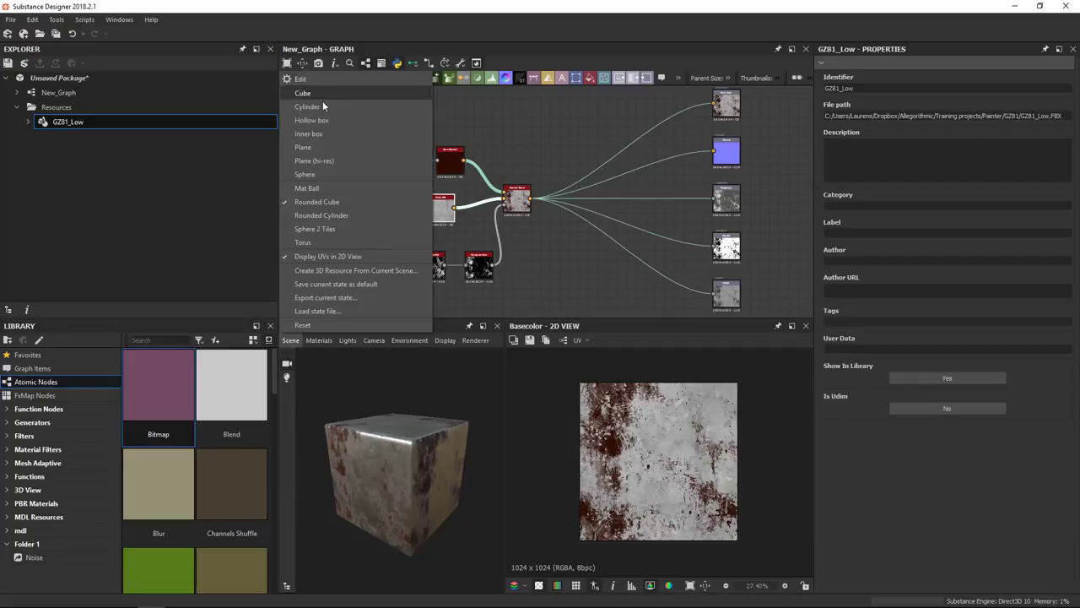
click(322, 339)
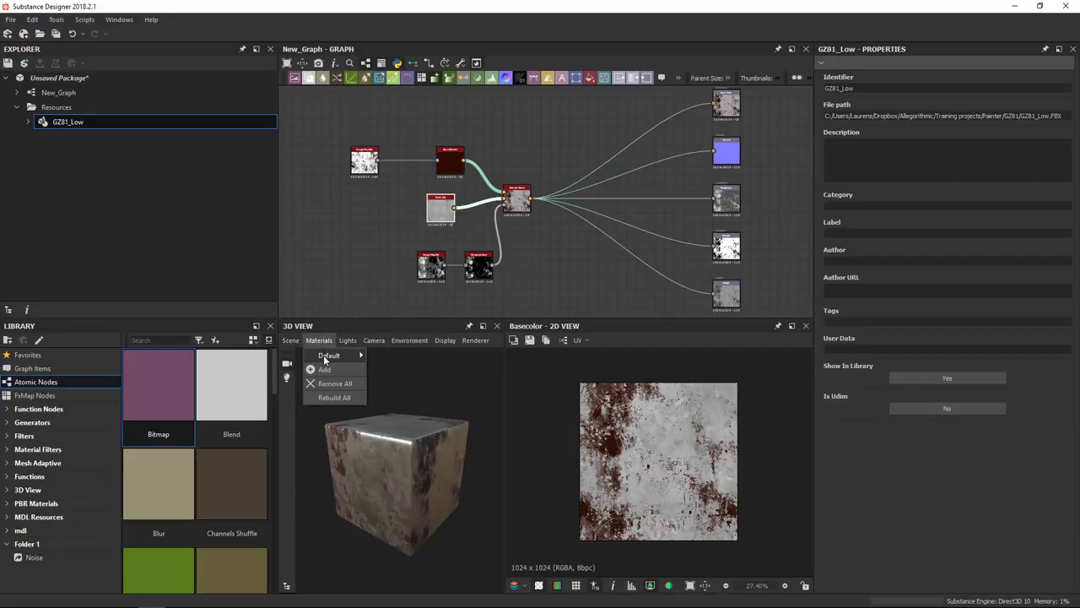
mouse_move(329, 358)
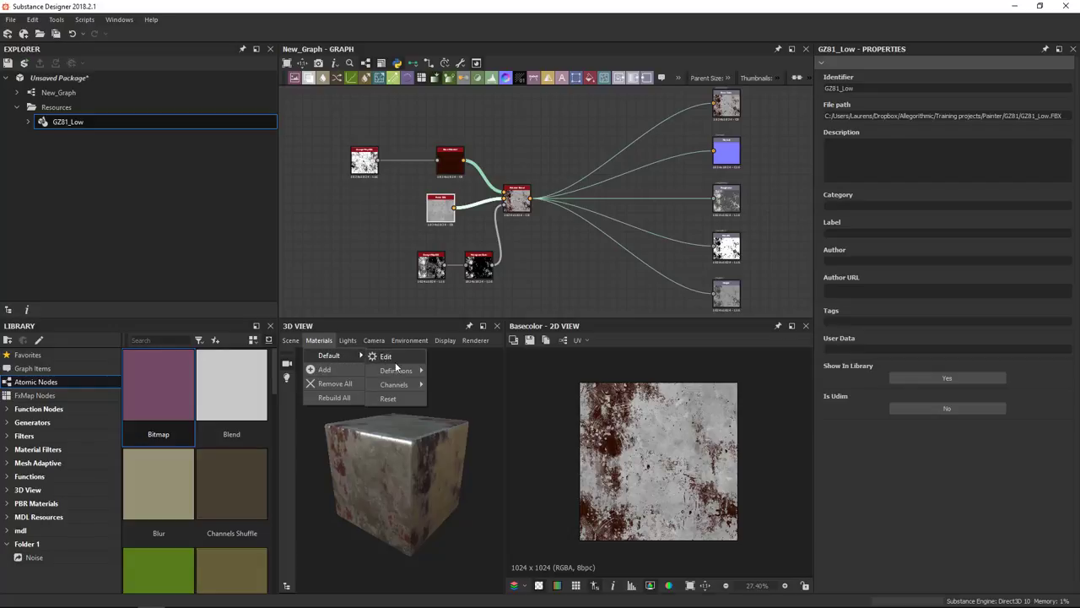
mouse_move(394, 370)
mouse_move(452, 375)
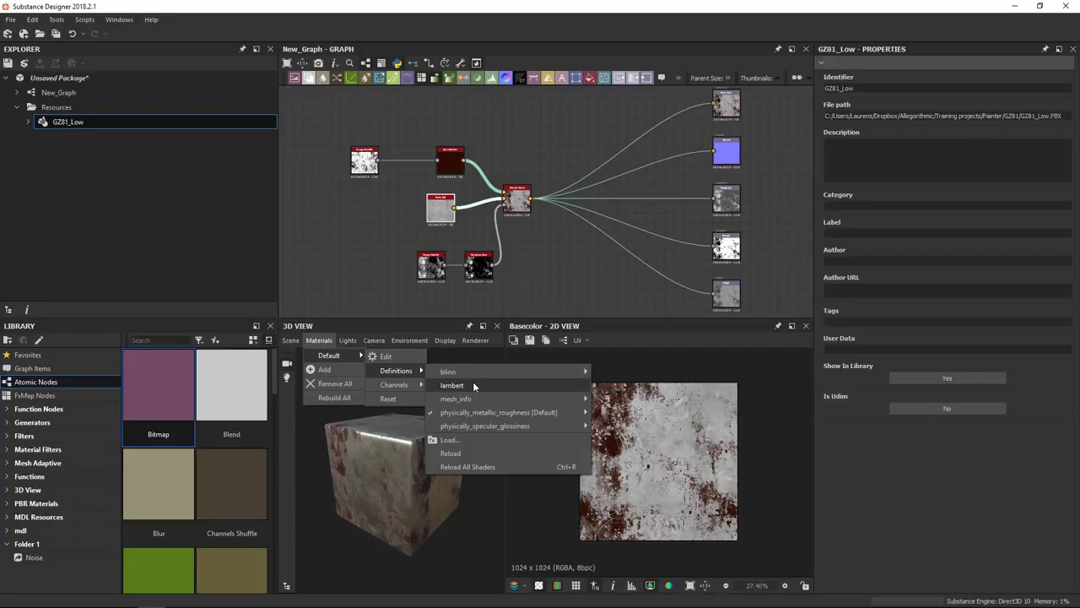
mouse_move(505, 412)
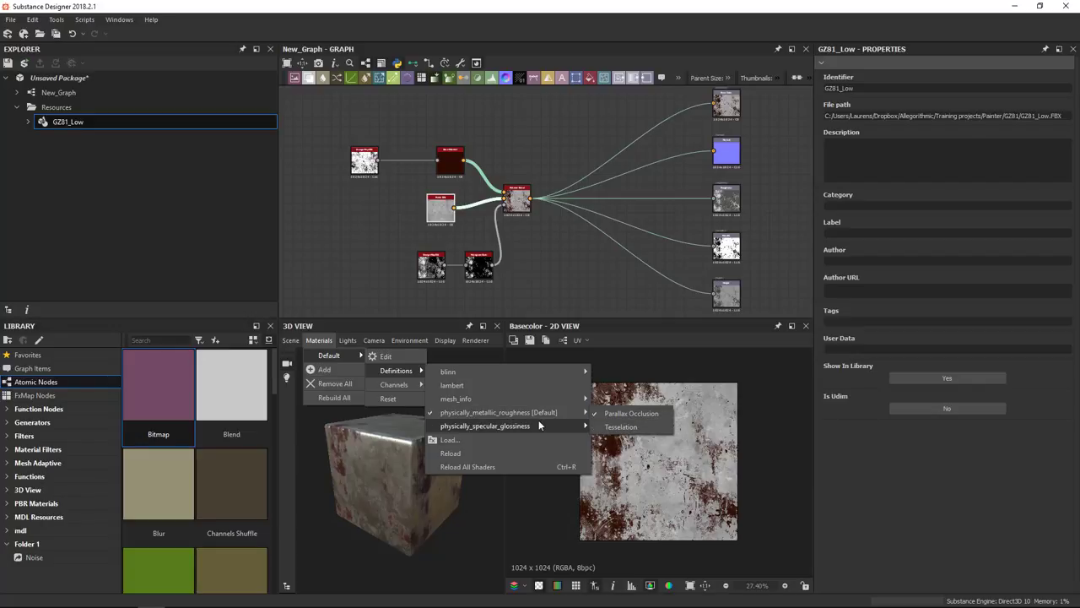
mouse_move(486, 426)
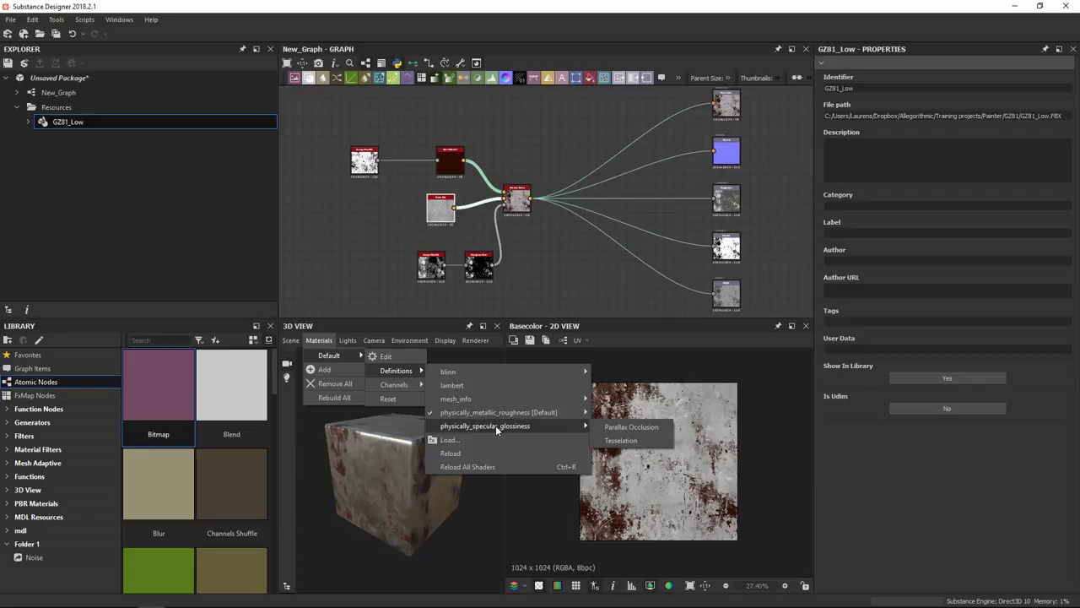
click(388, 357)
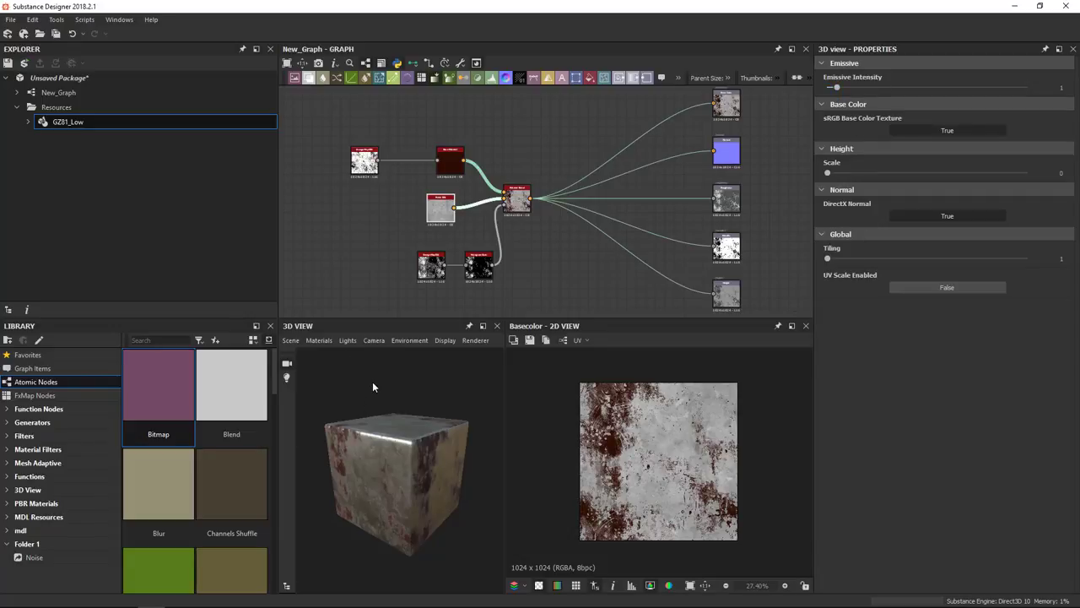
right_click(561, 255)
click(539, 249)
click(318, 340)
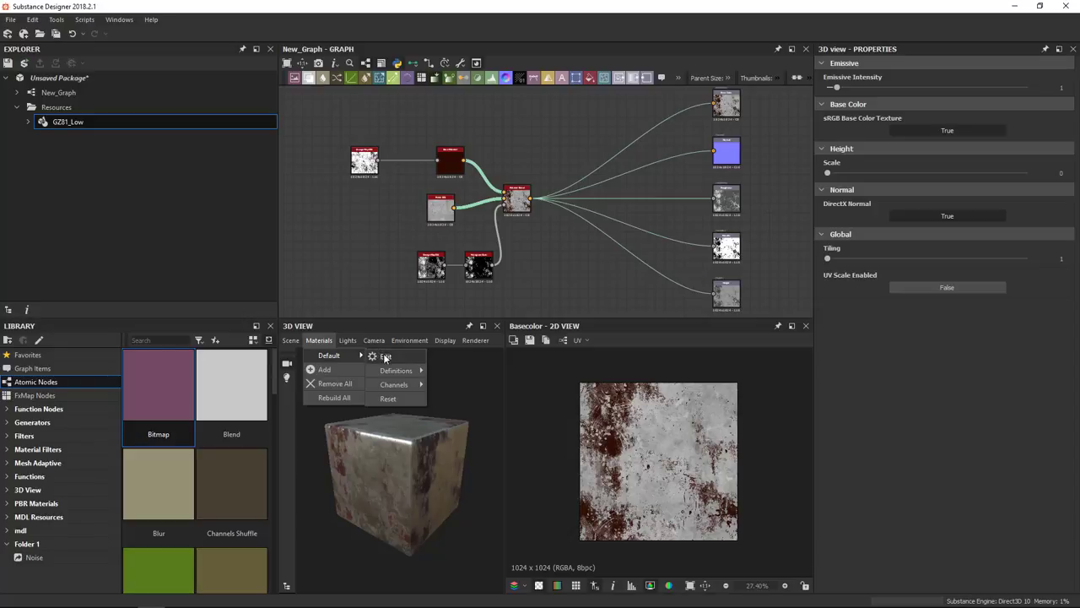
mouse_move(391, 385)
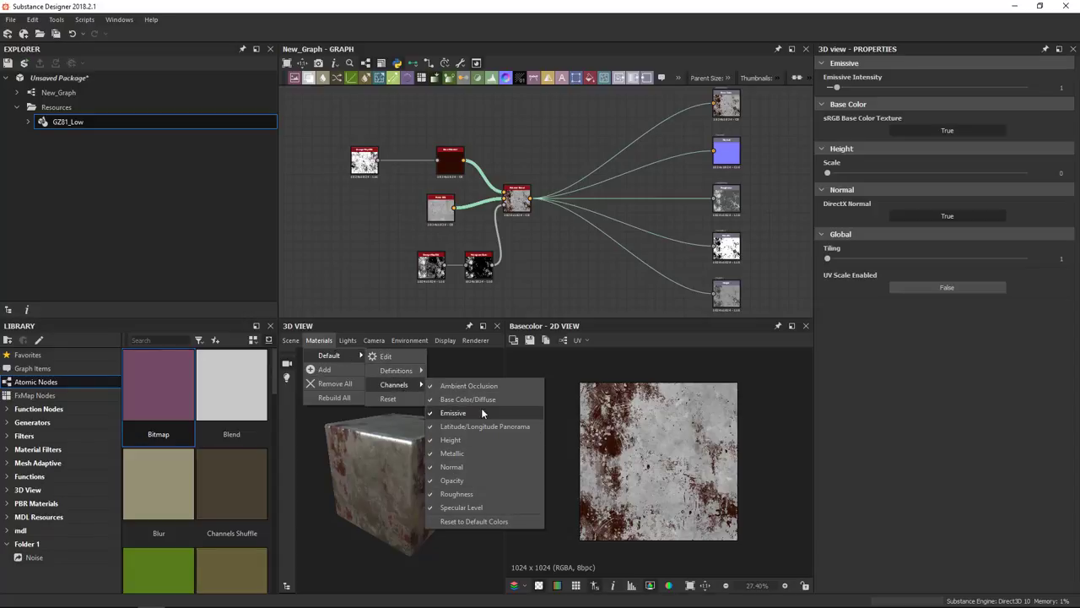
click(461, 400)
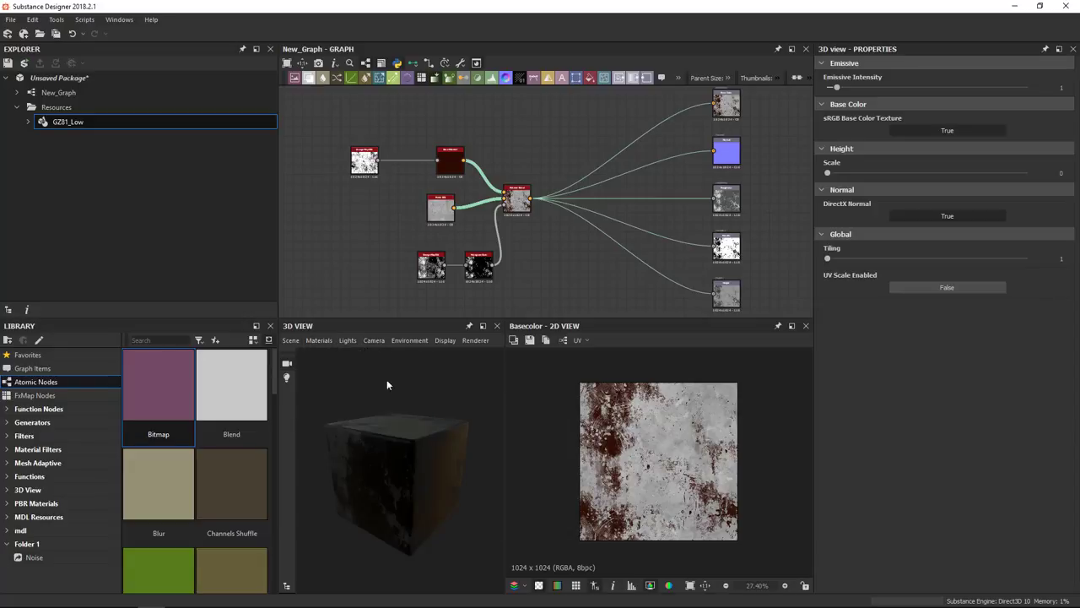
click(325, 341)
mouse_move(333, 355)
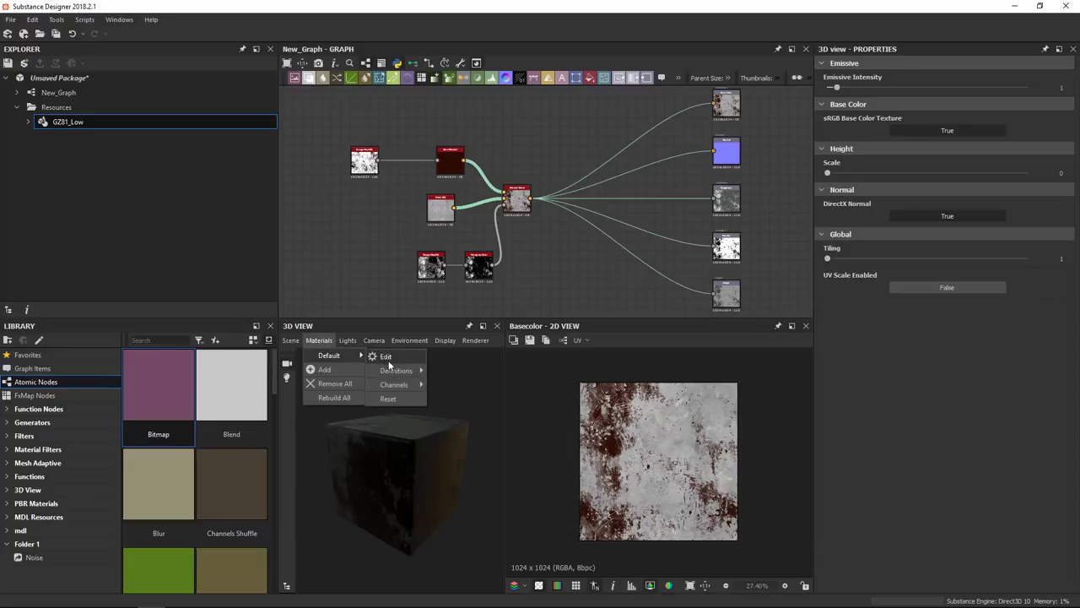
mouse_move(397, 390)
click(464, 400)
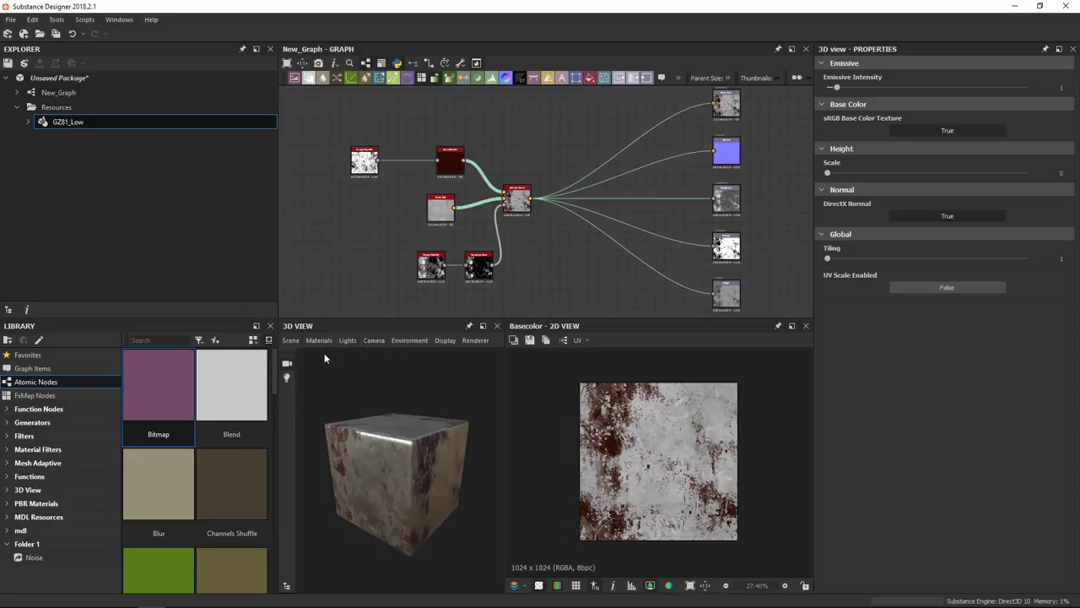
Step: Load the GZ81_Low mesh into the 3D view and check its materials list
double_click(64, 125)
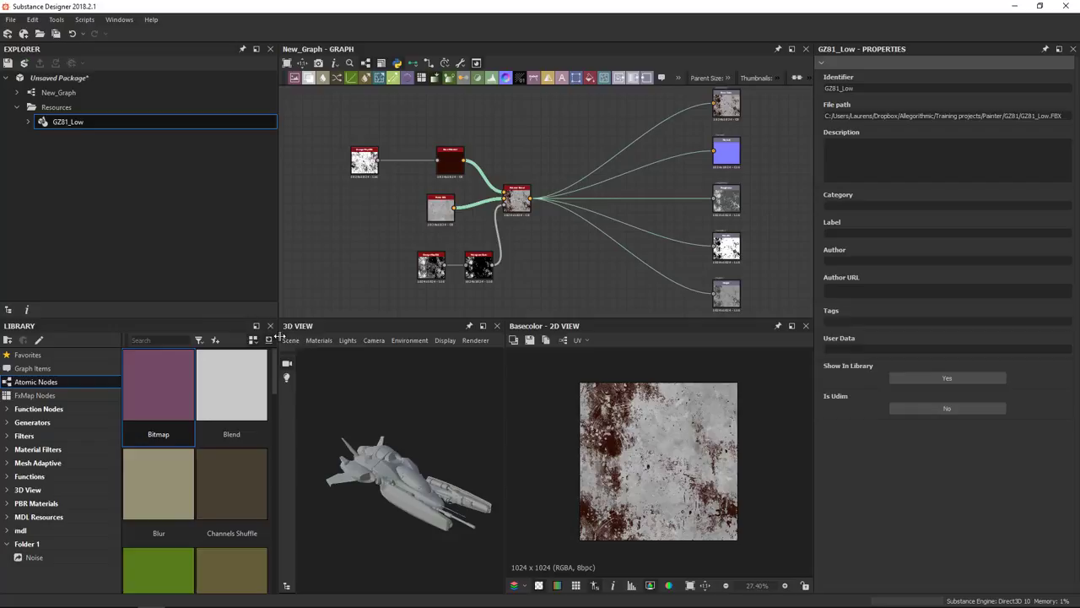
click(319, 340)
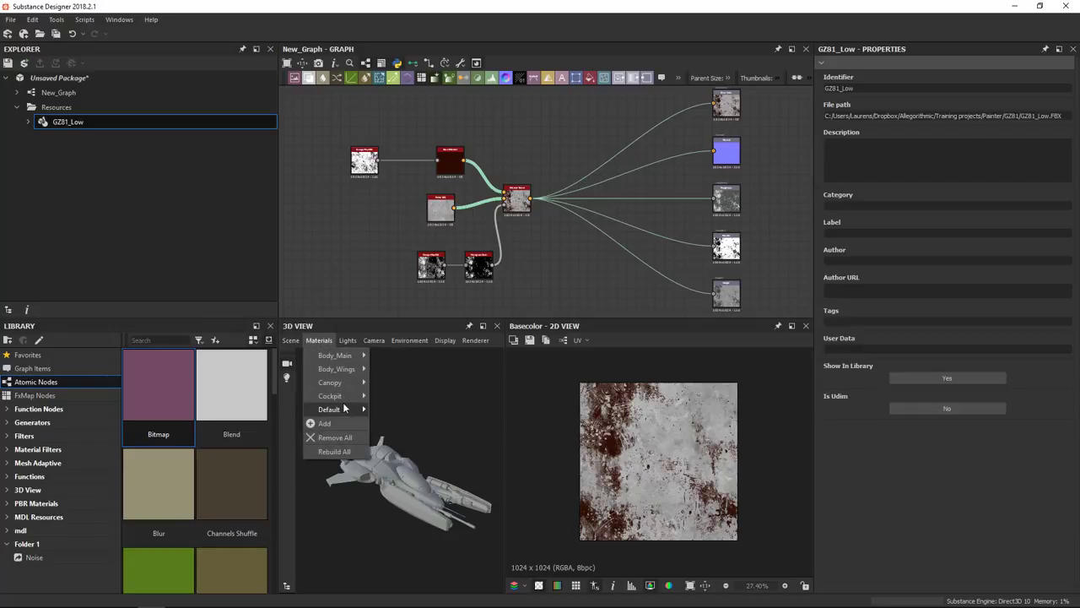
mouse_move(344, 355)
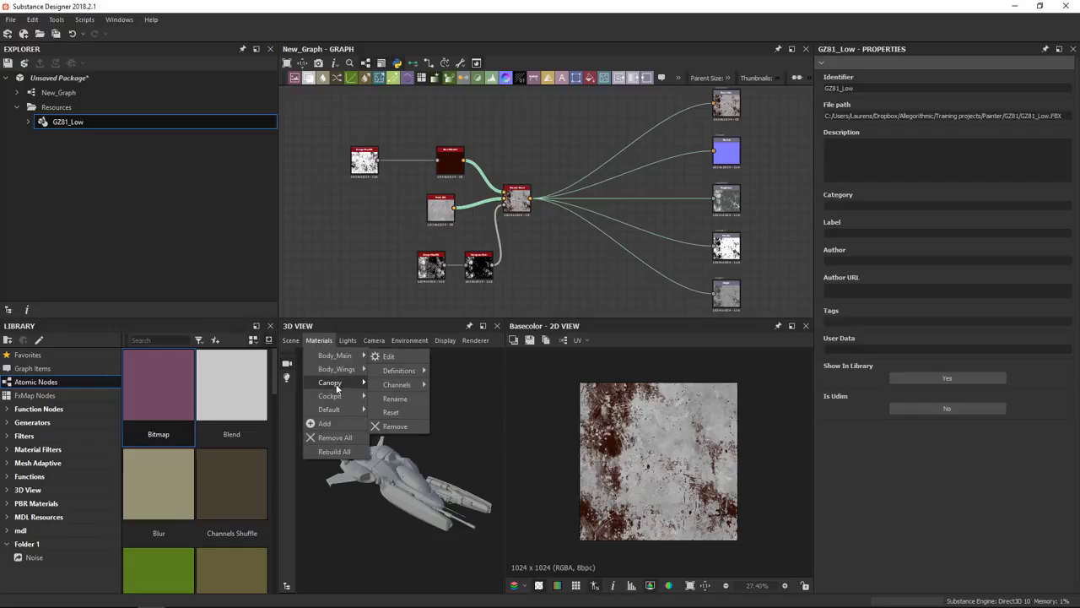
Step: Set the 2D view's material dropdown to Body_Main
right_click(523, 245)
click(558, 308)
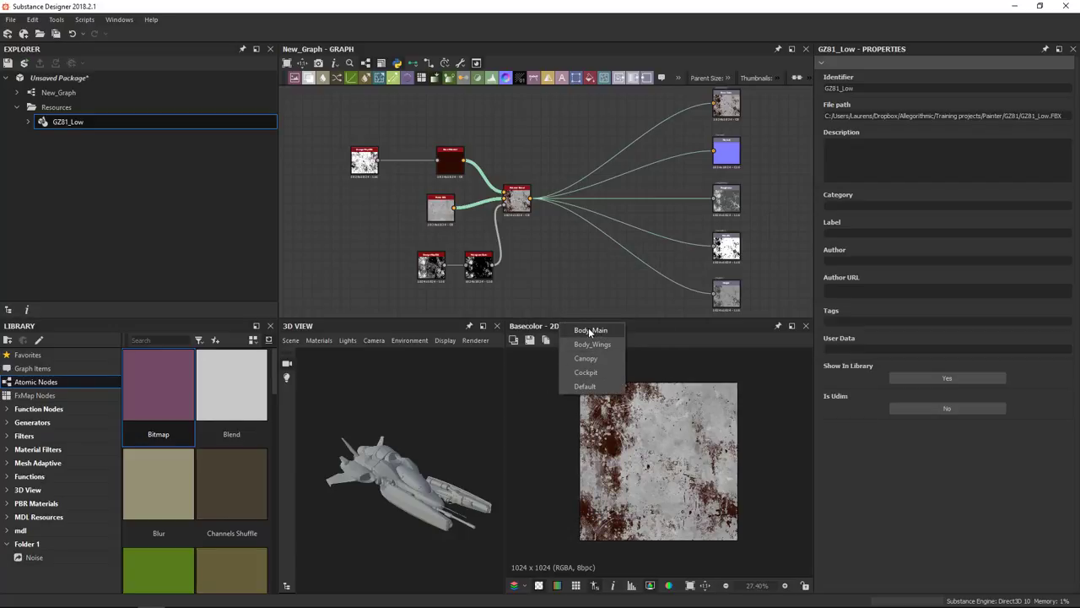
click(590, 331)
Step: Assign the metal material node's output to the ship's Body_Main material in 3D
right_click(545, 256)
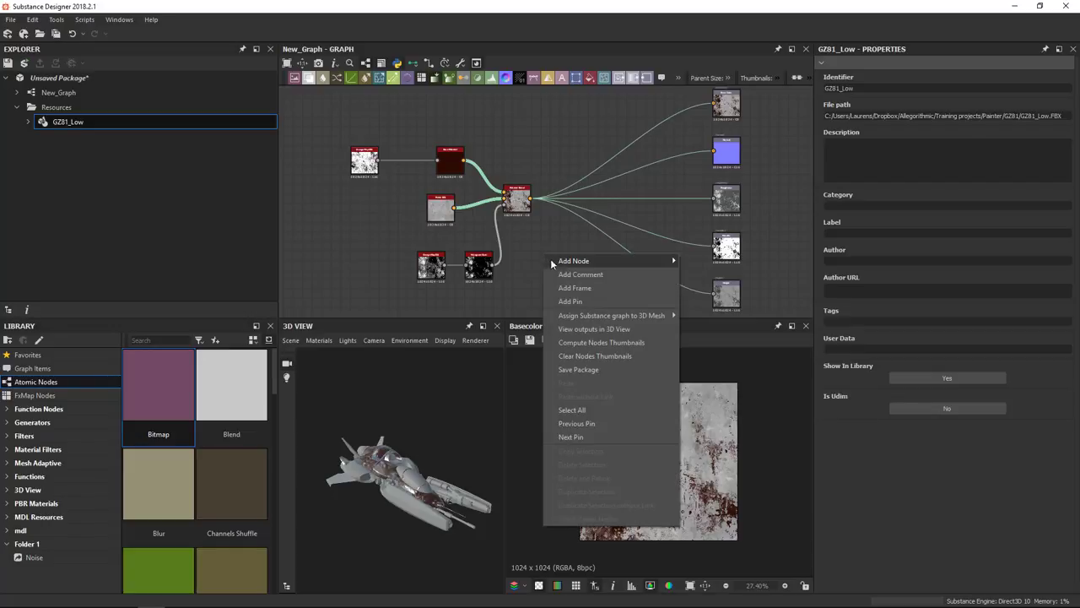
click(437, 207)
right_click(435, 209)
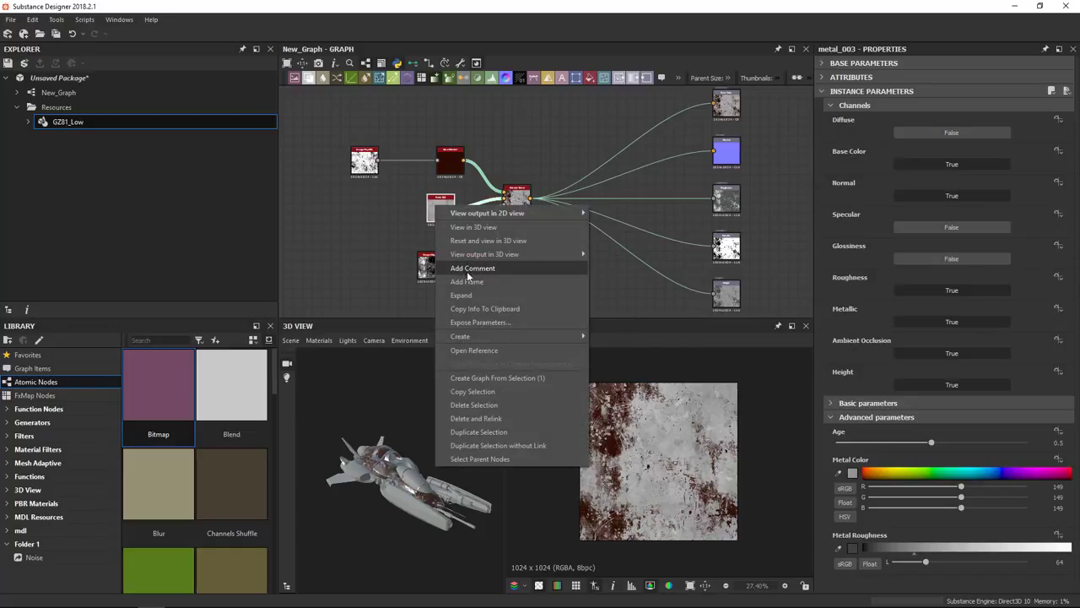
click(472, 227)
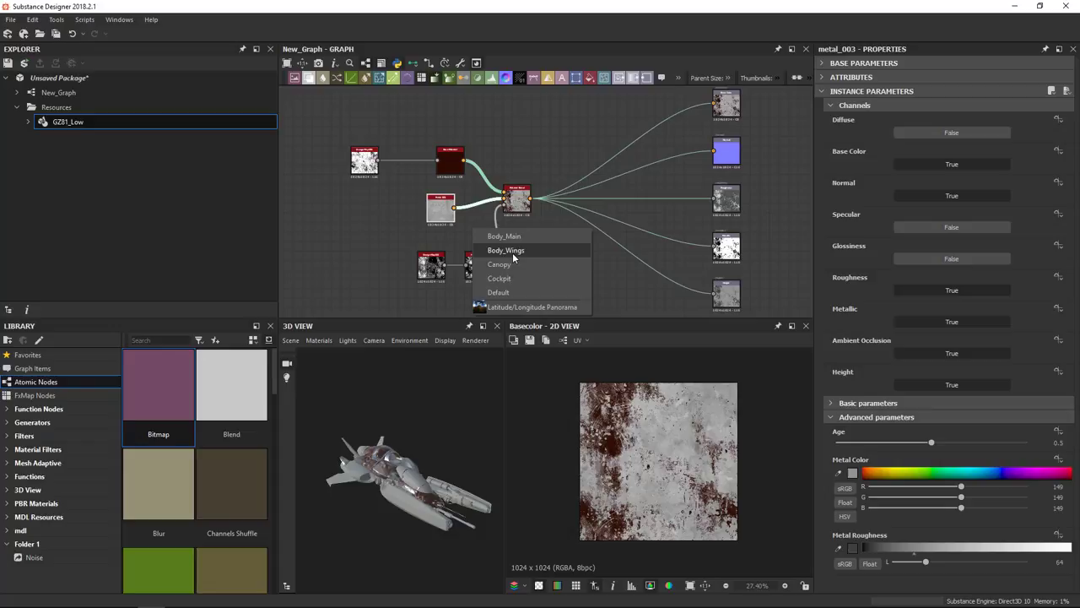
click(503, 236)
Step: Orbit and zoom in for a close-up of the rusted ship hull
drag(384, 468, 416, 472)
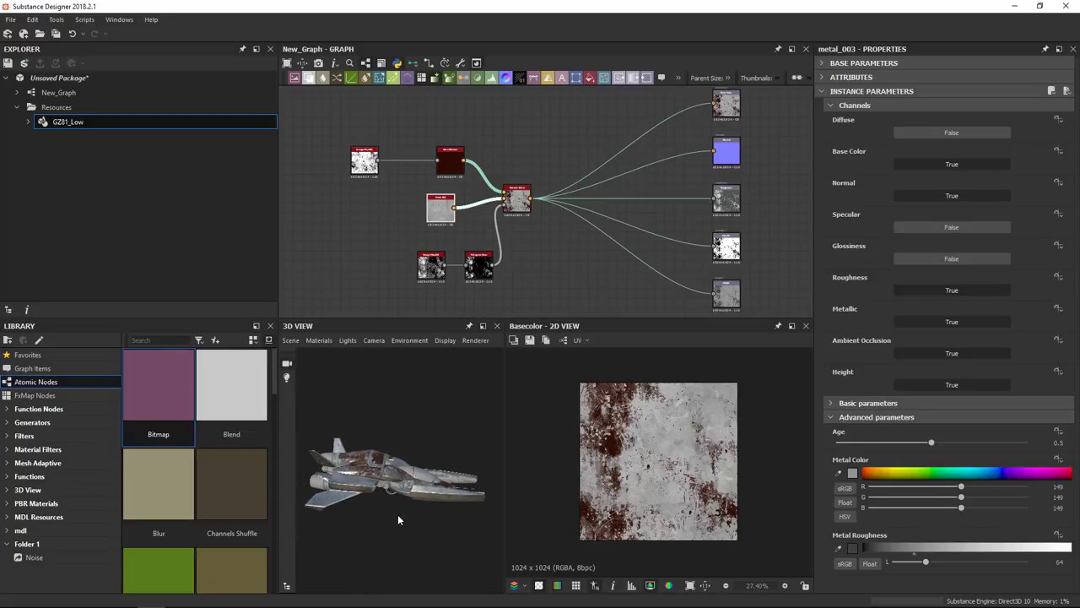
scroll(416, 472, up, 5)
drag(346, 502, 393, 438)
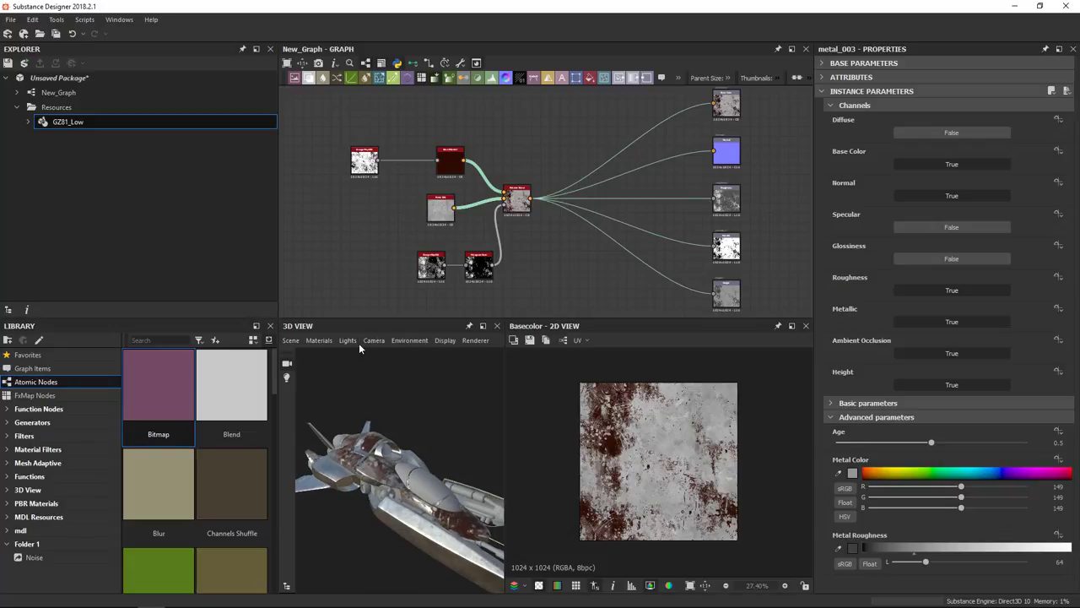
Step: Swap the preview mesh to Plane (hi-res), view the graph outputs on it, and zoom in
click(290, 341)
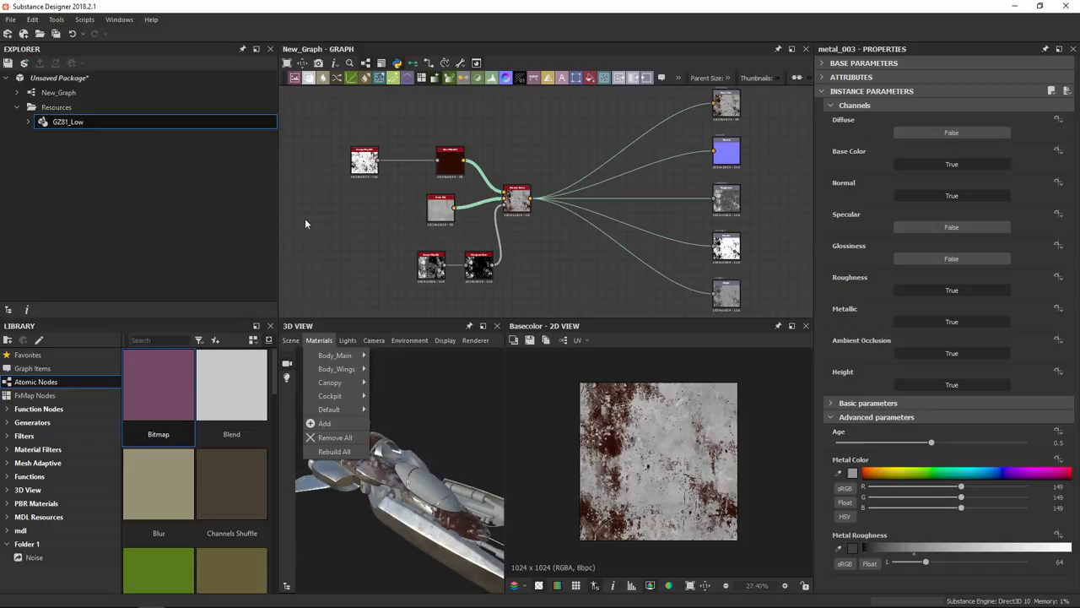
click(324, 161)
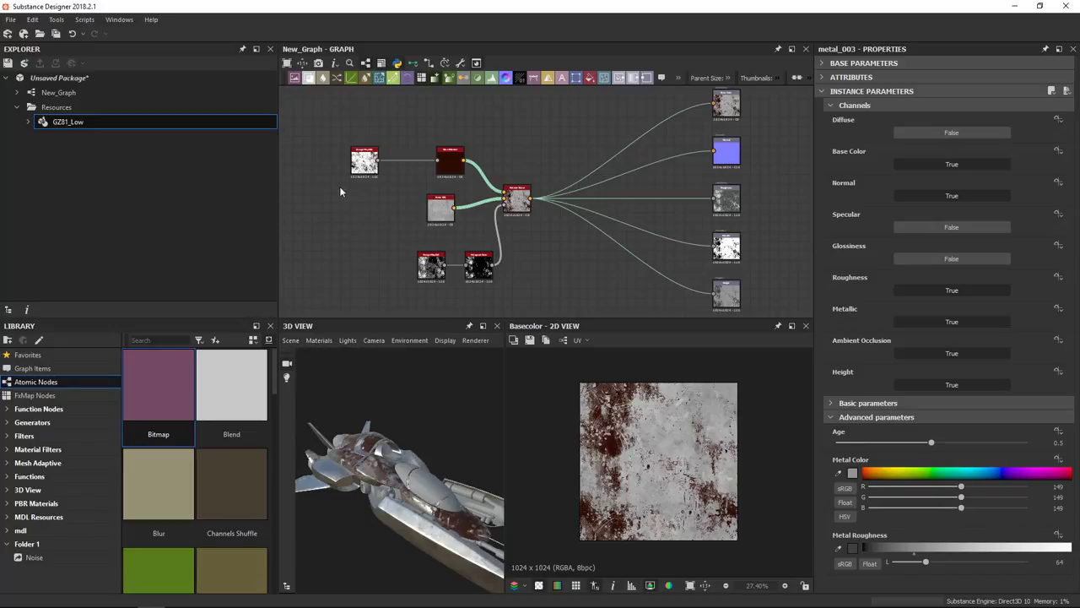
right_click(560, 260)
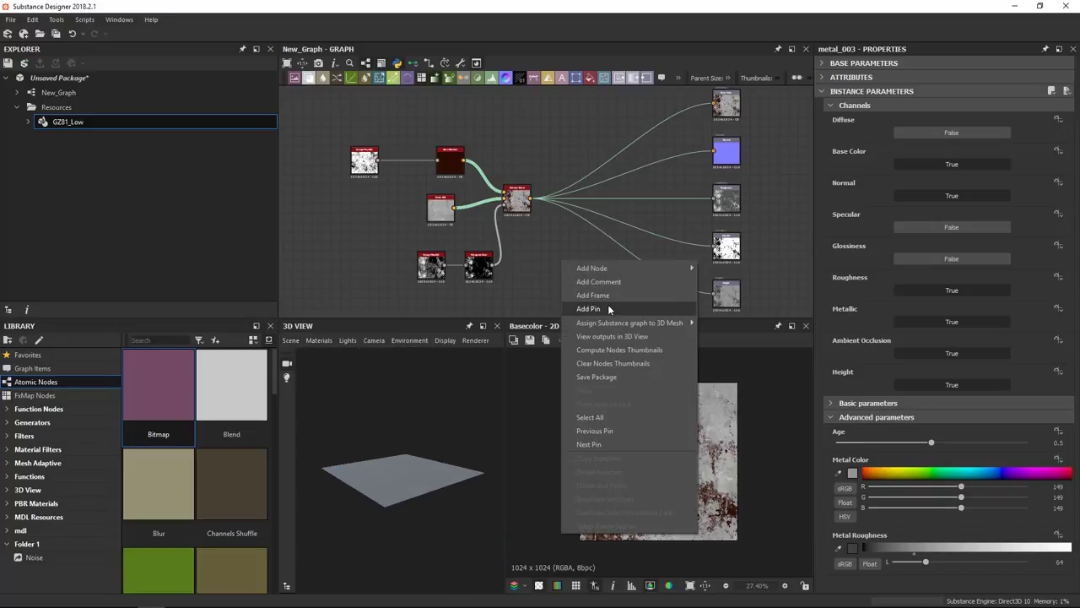
click(613, 336)
drag(409, 442, 419, 470)
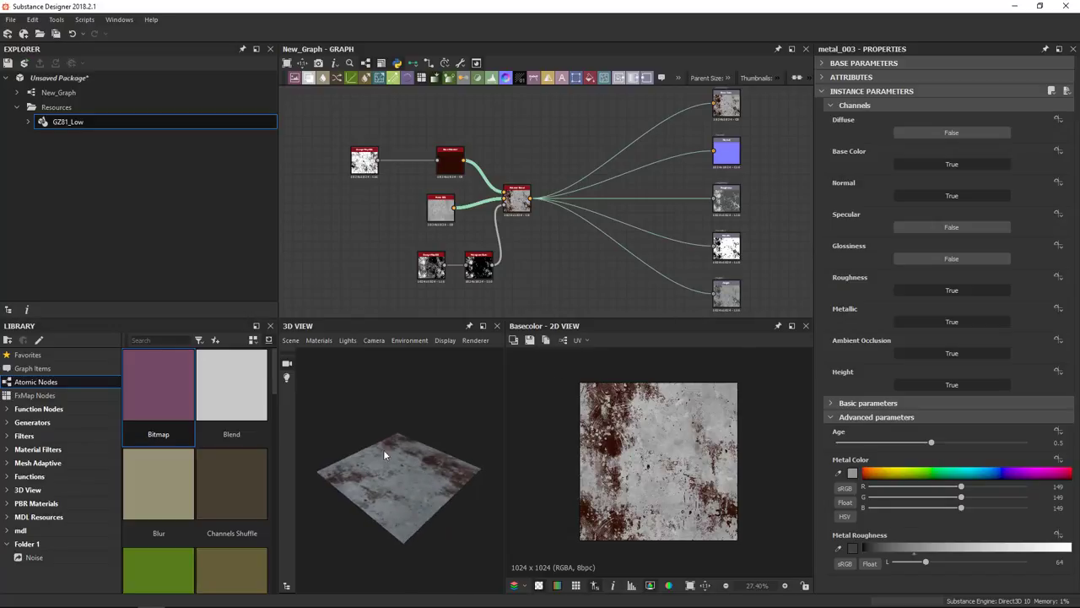
scroll(404, 471, up, 5)
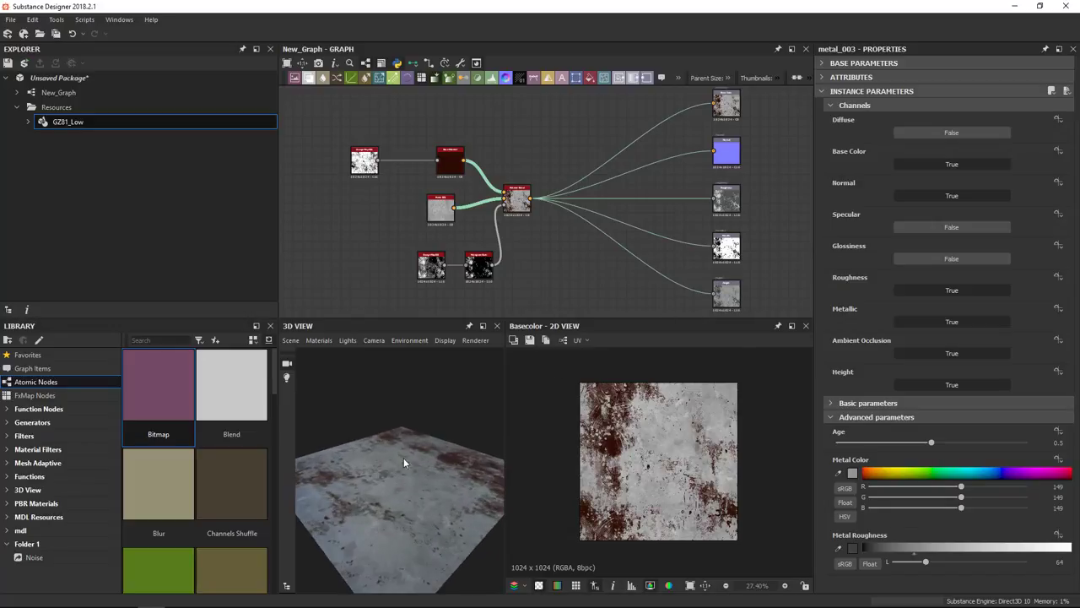
click(319, 341)
Step: Switch the Default preview material to the physically_metallic_roughness Tesselation shader
mouse_move(331, 356)
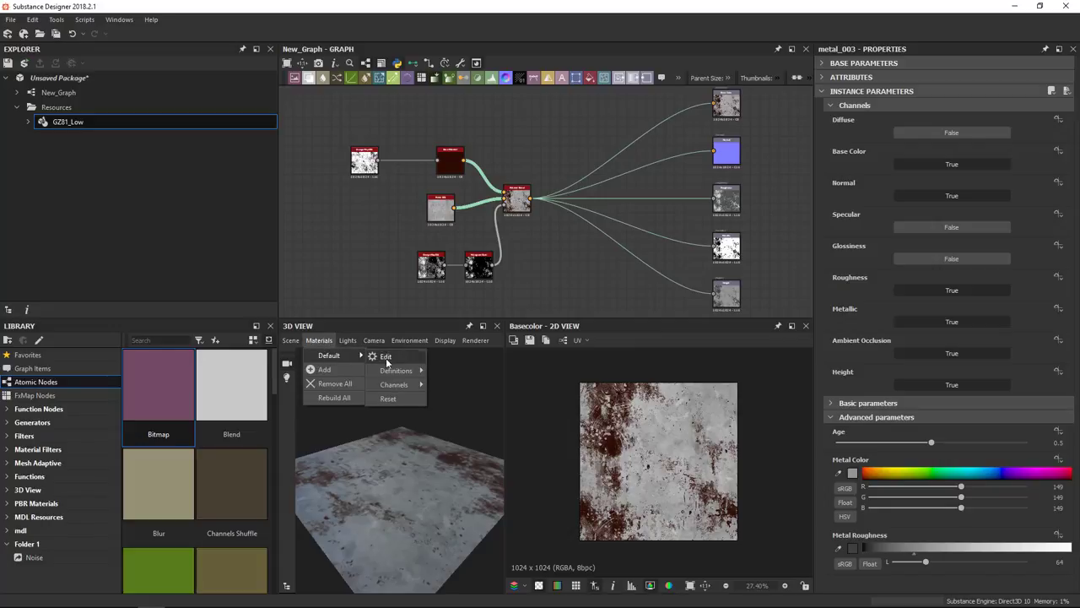
mouse_move(405, 372)
mouse_move(570, 415)
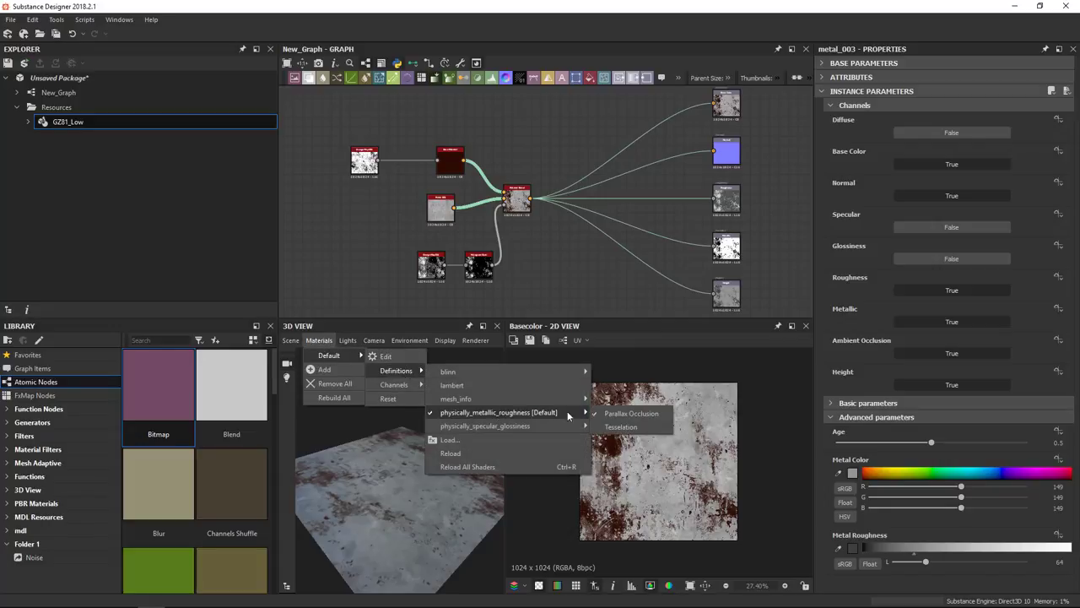
click(615, 428)
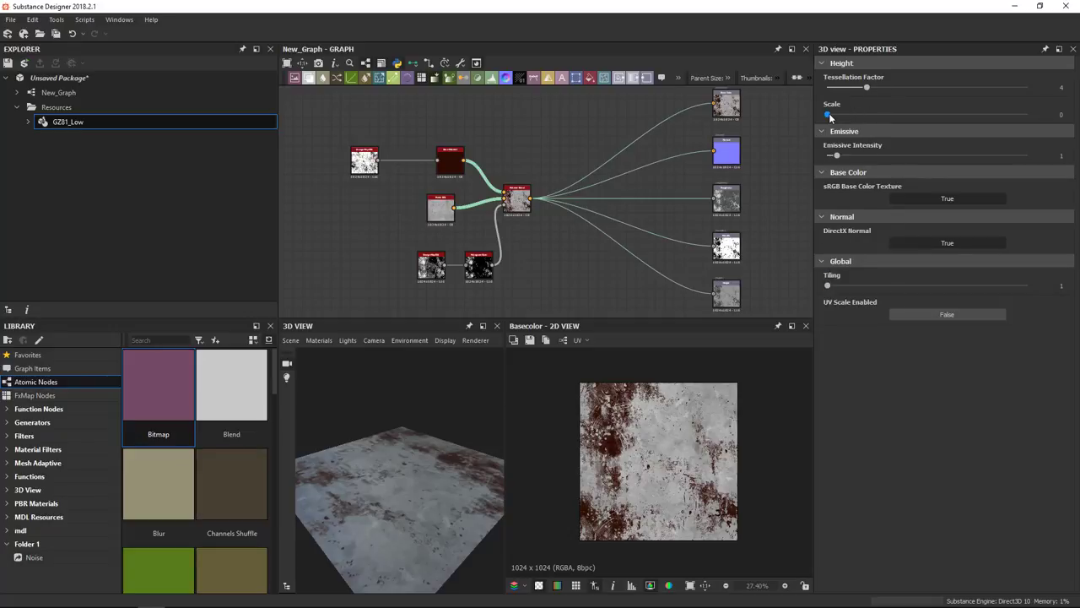
Step: Set Height Scale to about 7.5 and Tessellation Factor to 8, inspecting the displaced plane
drag(830, 117, 859, 130)
drag(947, 133, 1000, 133)
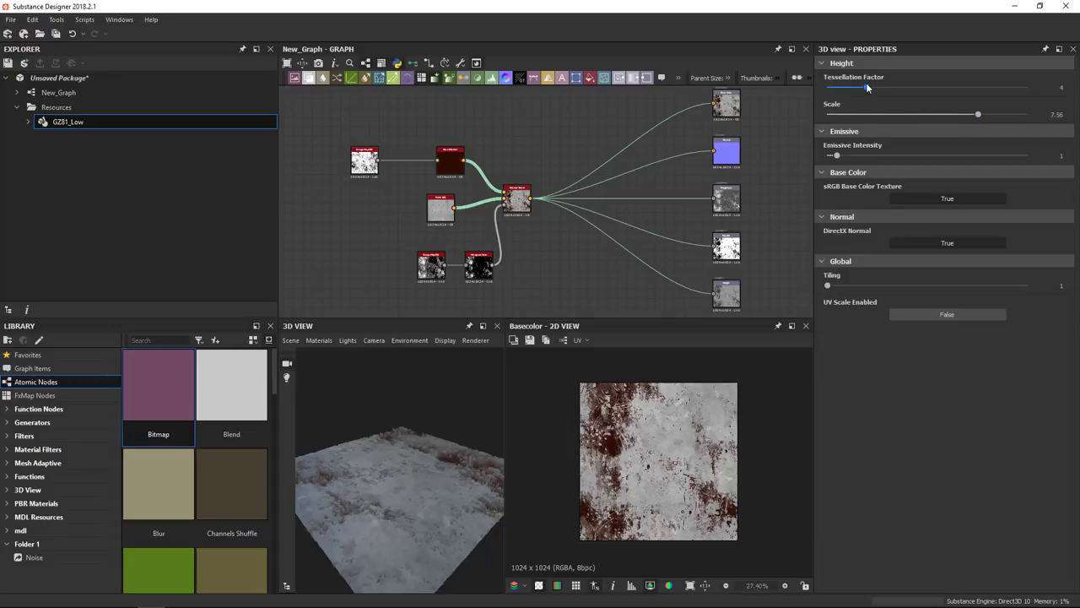
drag(868, 88, 920, 88)
drag(360, 501, 448, 480)
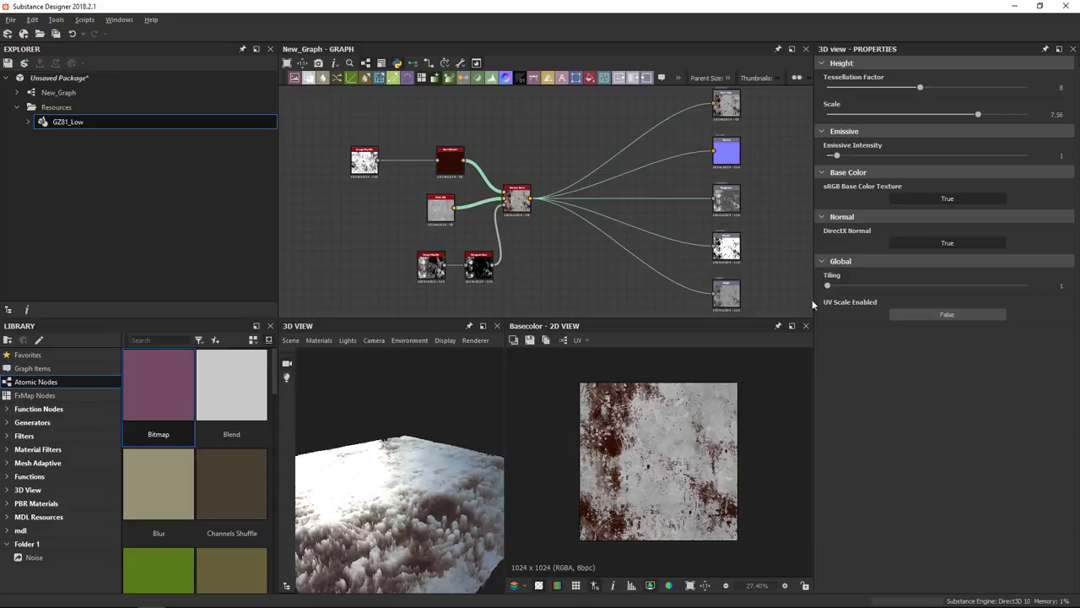
mouse_move(981, 113)
mouse_down()
mouse_move(1030, 118)
mouse_move(898, 127)
mouse_move(977, 131)
mouse_up()
Step: Reset the Default preview material to Height Scale 0 and Tessellation Factor 4, then re-show the outputs
click(347, 340)
mouse_move(319, 340)
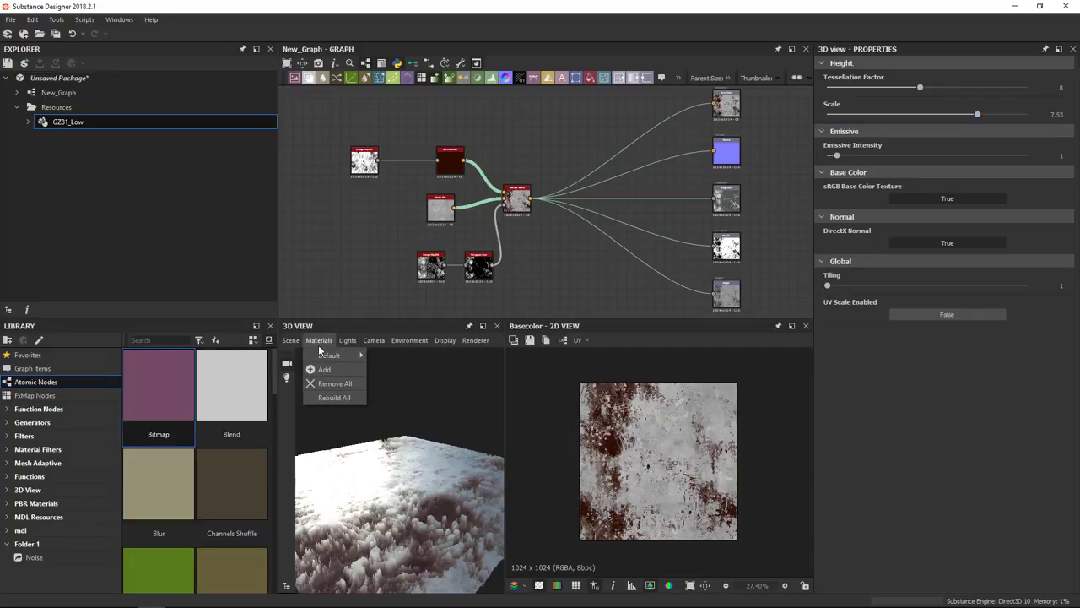
mouse_move(396, 373)
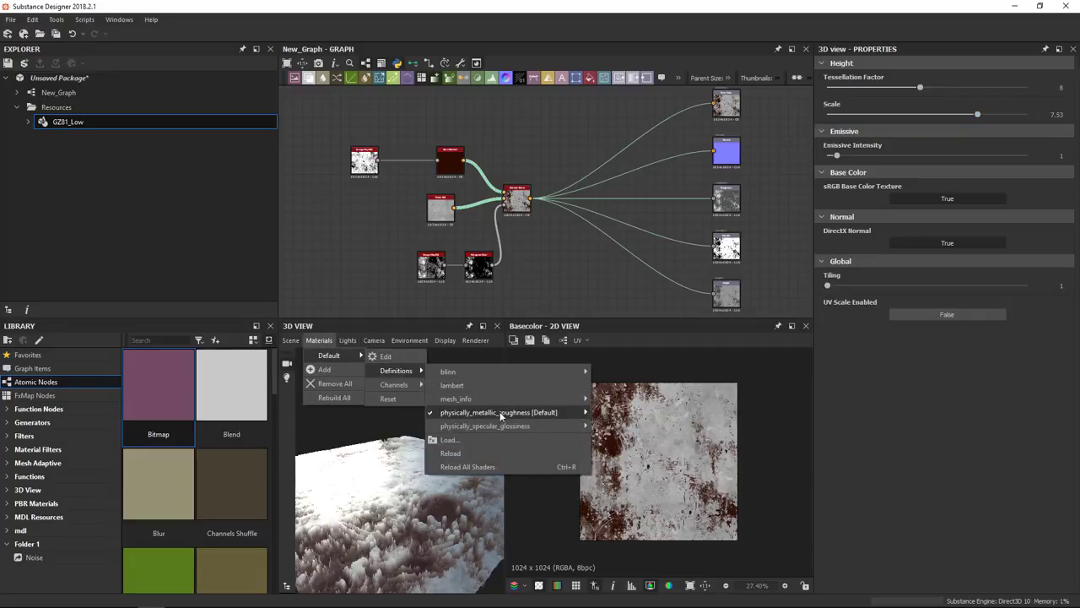
mouse_move(503, 413)
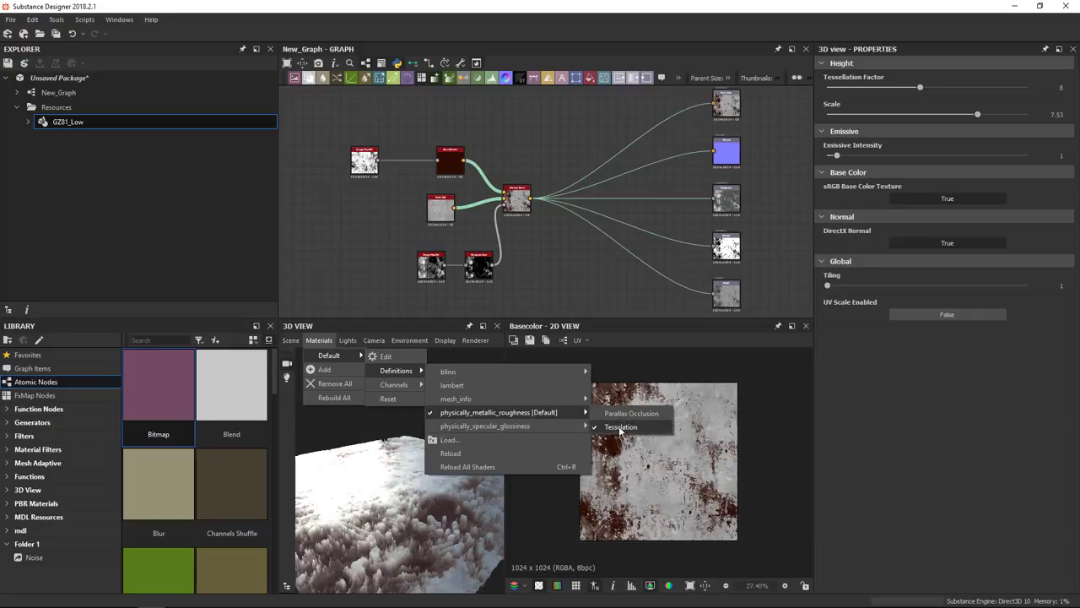
click(319, 340)
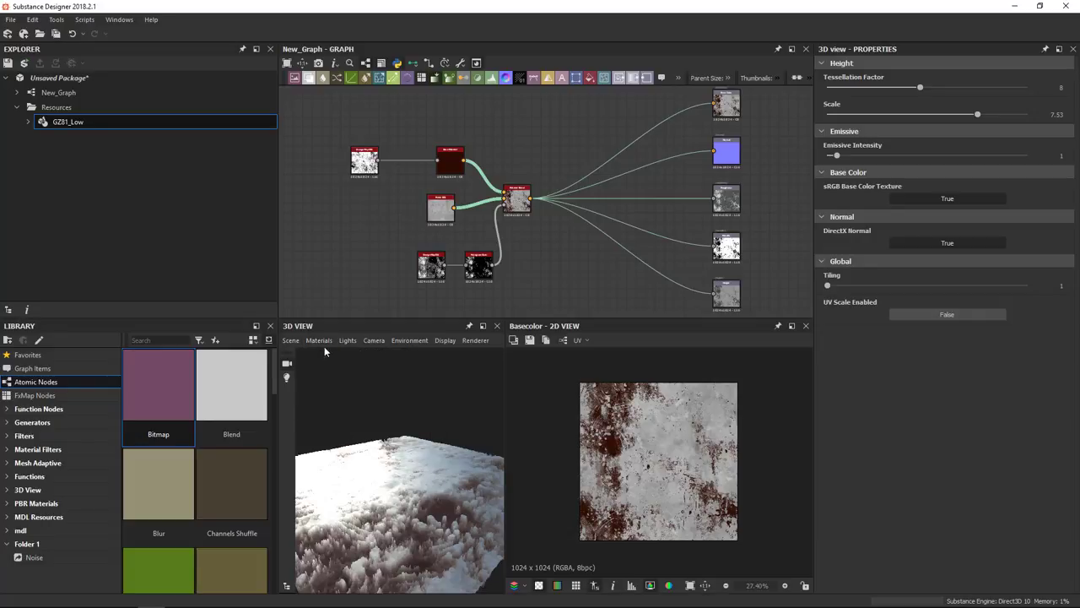
click(319, 340)
mouse_move(333, 355)
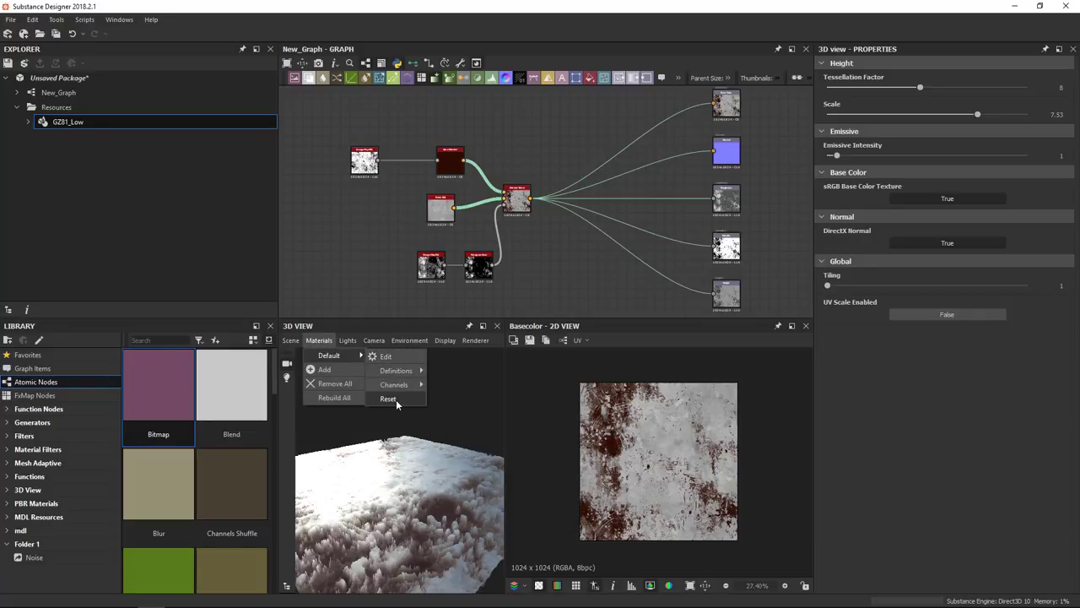
click(396, 399)
right_click(582, 273)
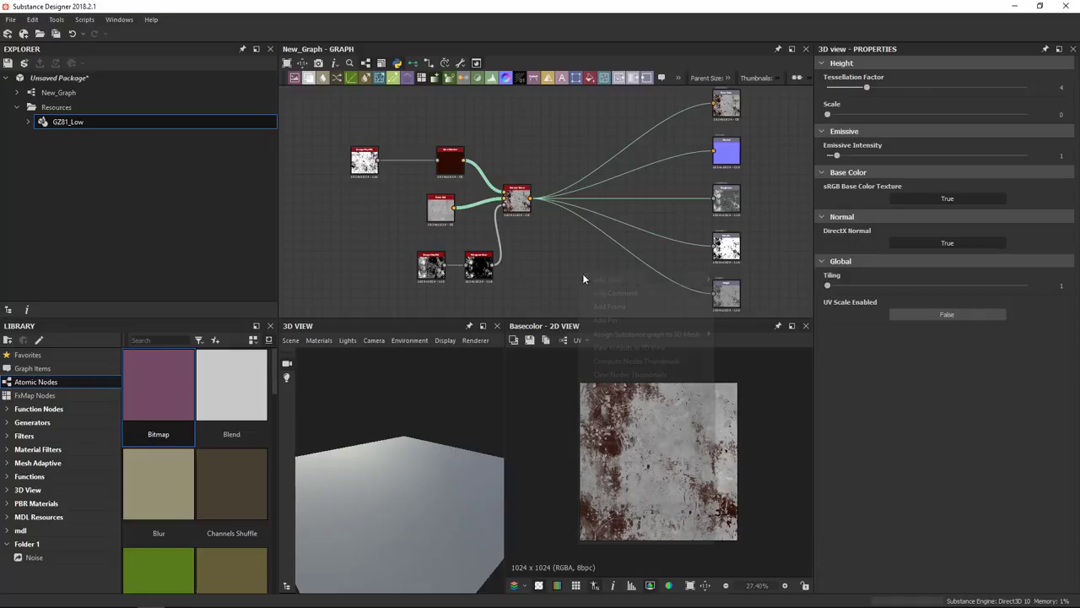
click(636, 347)
Step: Set Point Light 1 Is Enabled to True in the Lights editor, lighting the plane white at intensity 1
drag(396, 508, 400, 413)
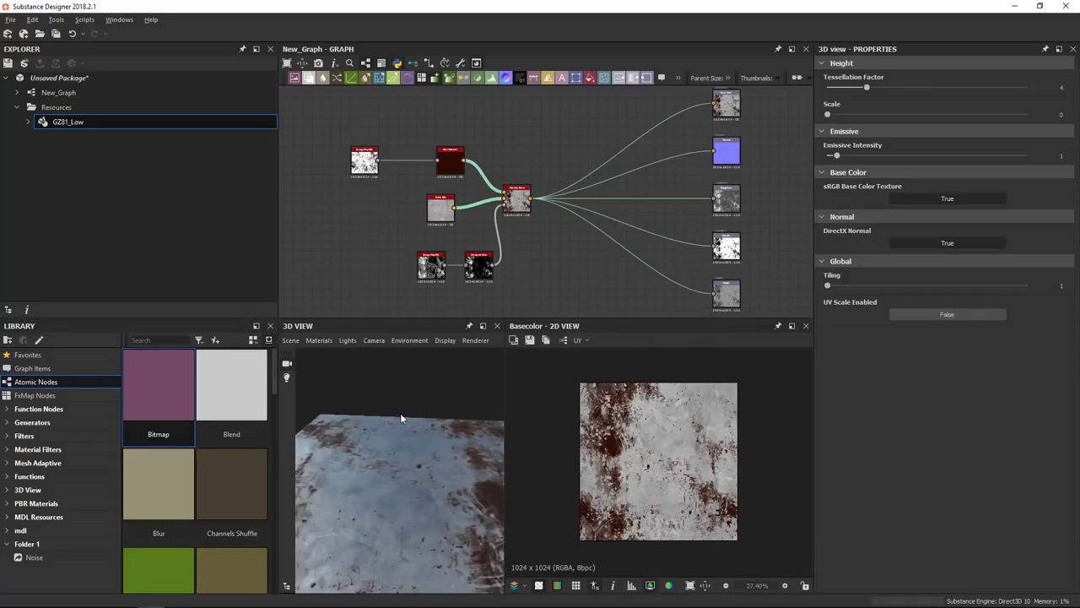
scroll(400, 412, down, 4)
drag(407, 469, 363, 414)
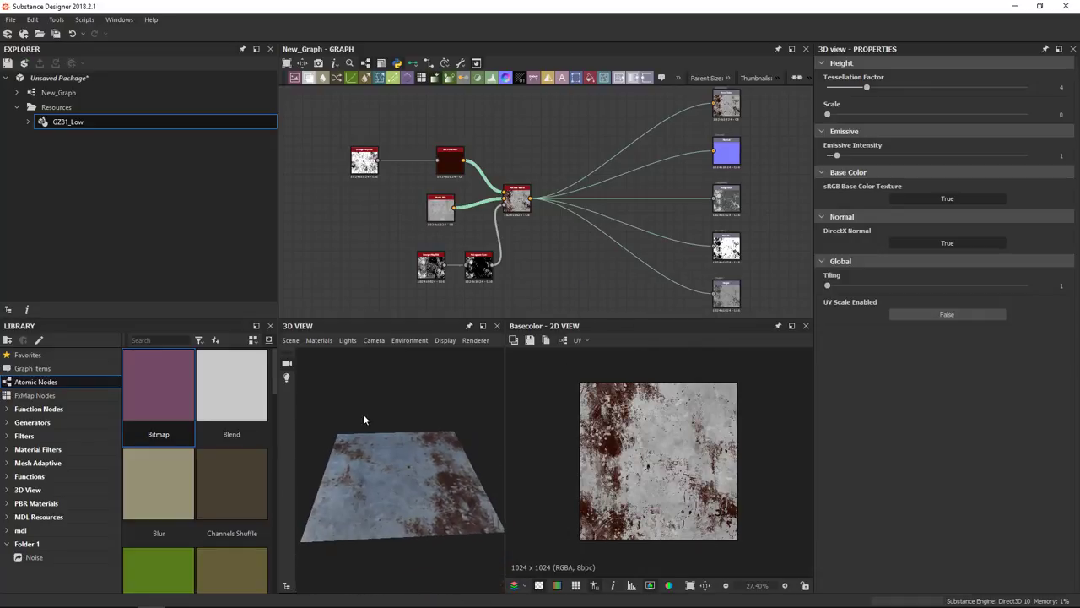
drag(413, 448, 363, 393)
click(348, 341)
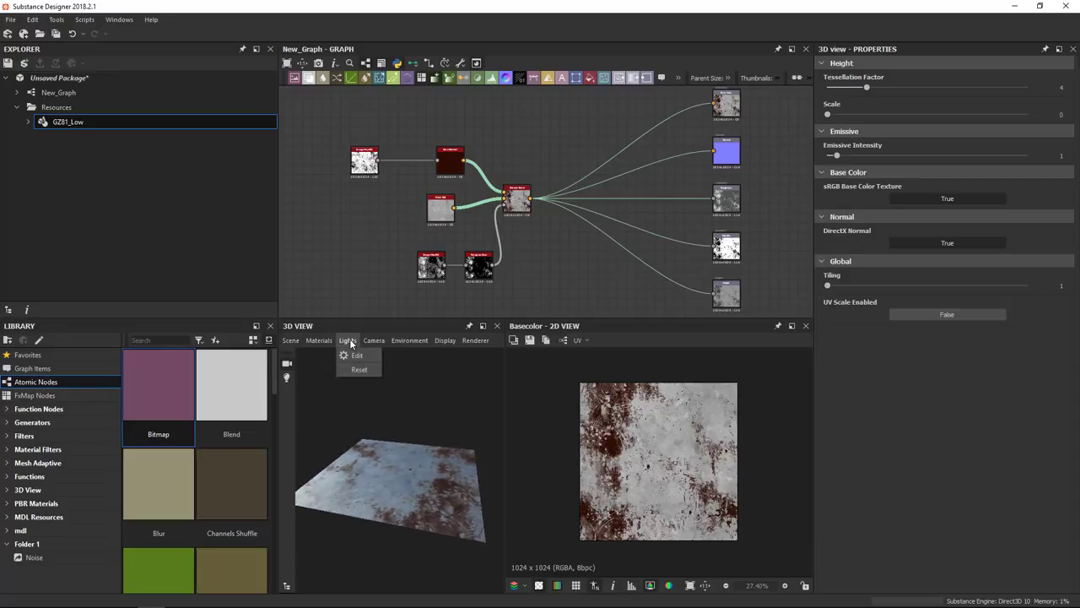
click(429, 401)
click(347, 341)
click(358, 355)
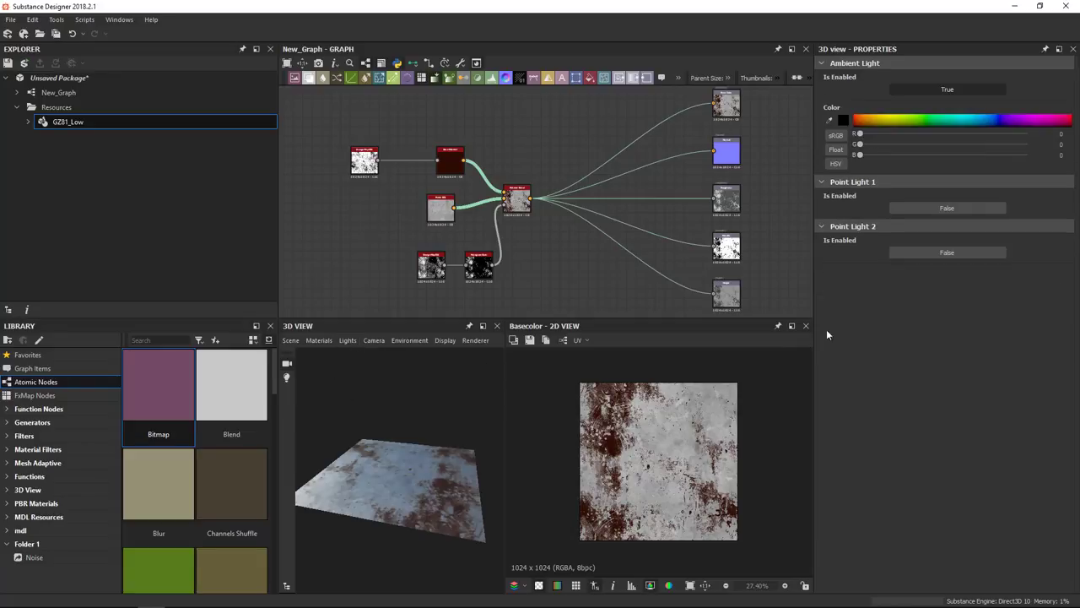
click(920, 206)
drag(297, 481, 254, 449)
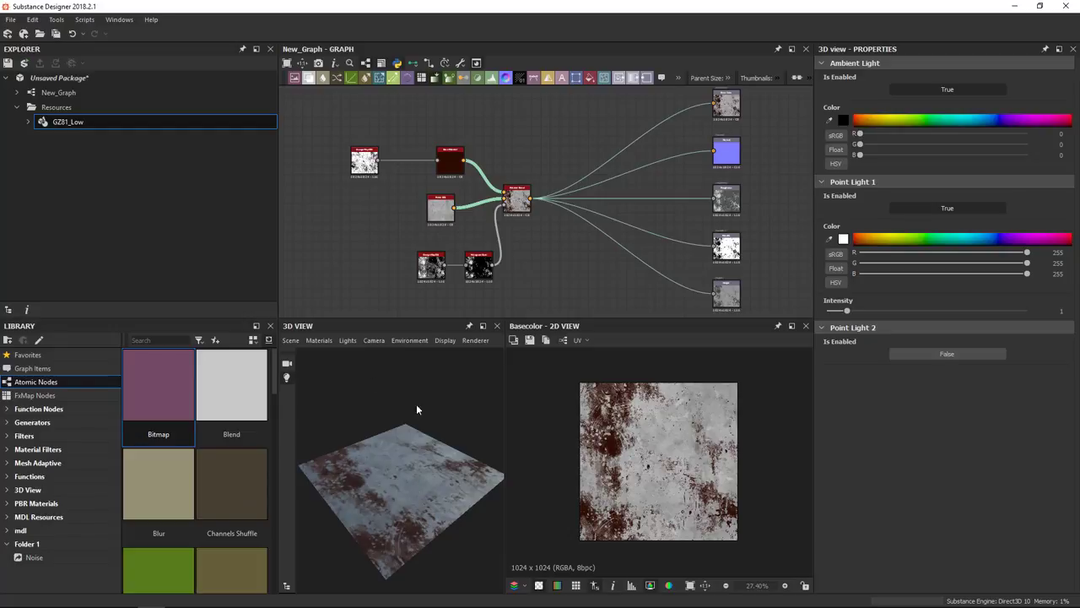
Step: Swap the preview mesh to a sphere and orbit around it
click(319, 340)
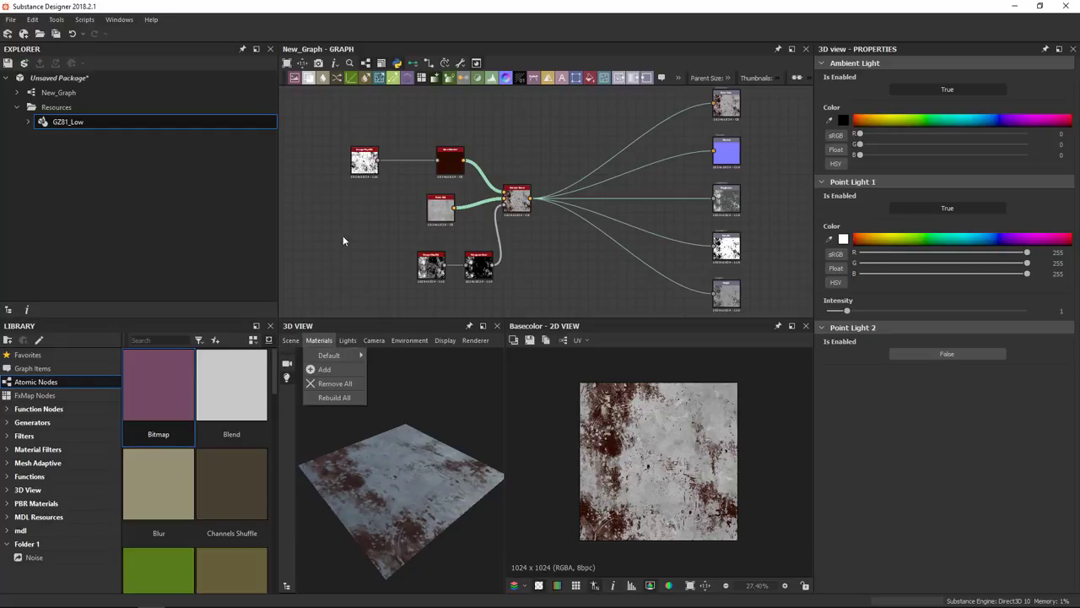
click(291, 340)
click(342, 172)
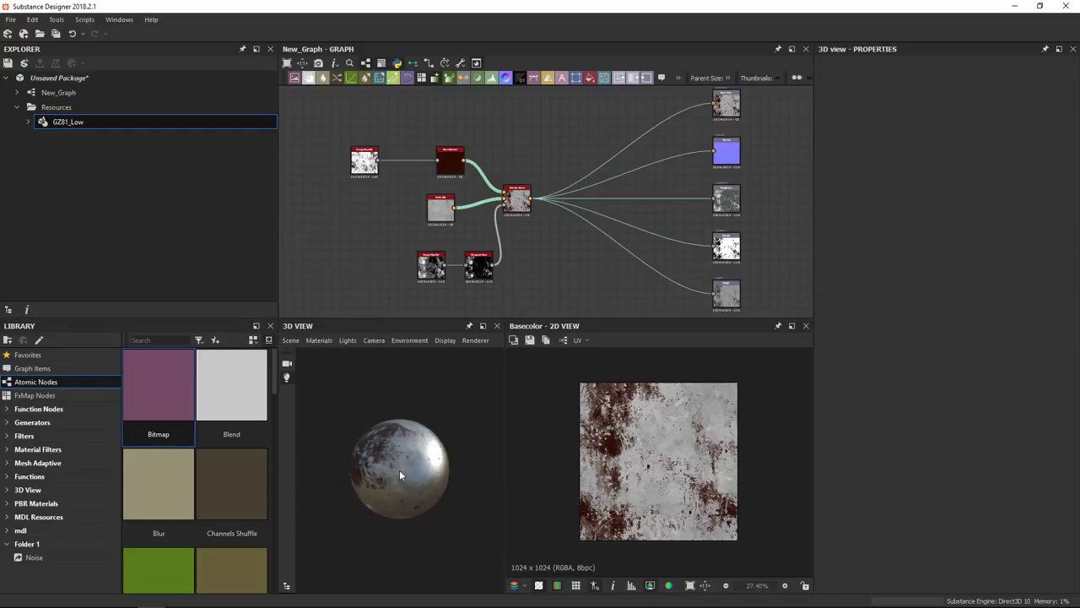
drag(400, 475, 453, 412)
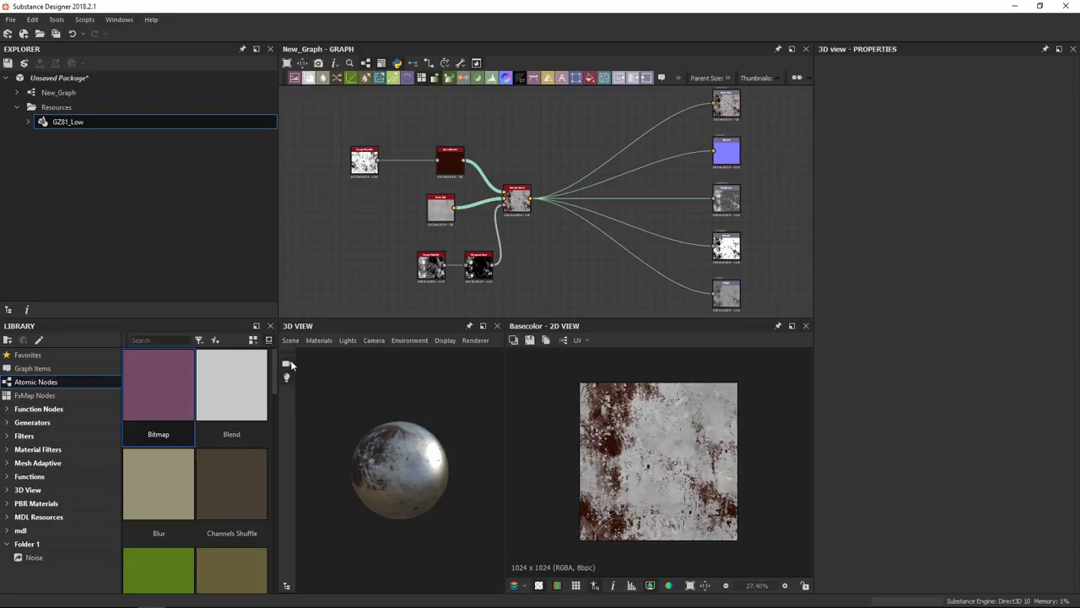
mouse_move(354, 405)
mouse_down()
mouse_move(422, 451)
mouse_move(467, 404)
mouse_move(345, 408)
mouse_up()
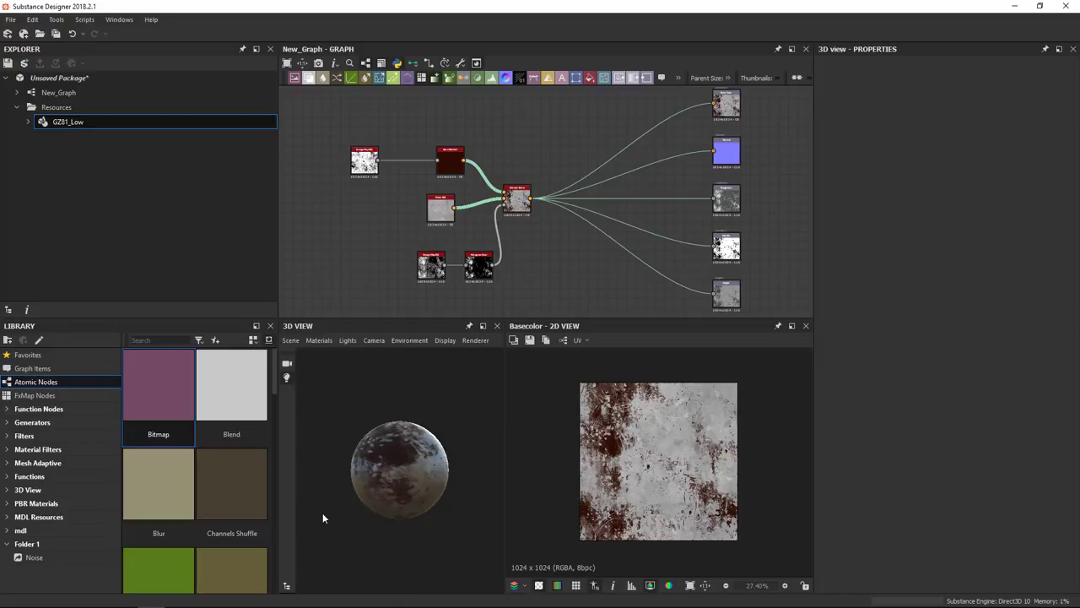
Step: Raise Point Light 1 intensity from 1 to 10 in the Lights editor
click(348, 340)
click(359, 356)
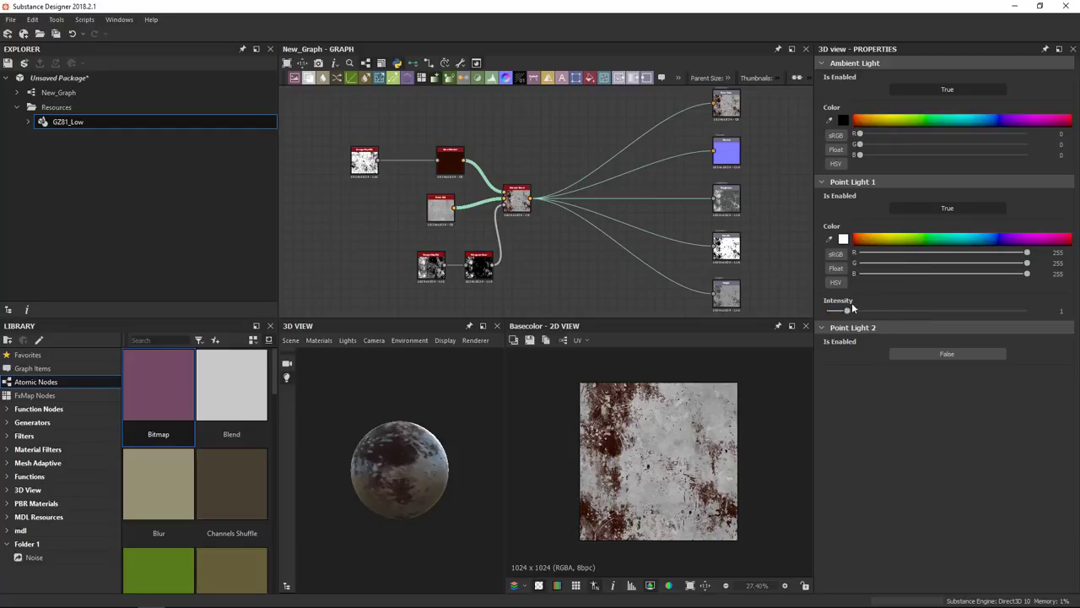
drag(849, 314, 1068, 314)
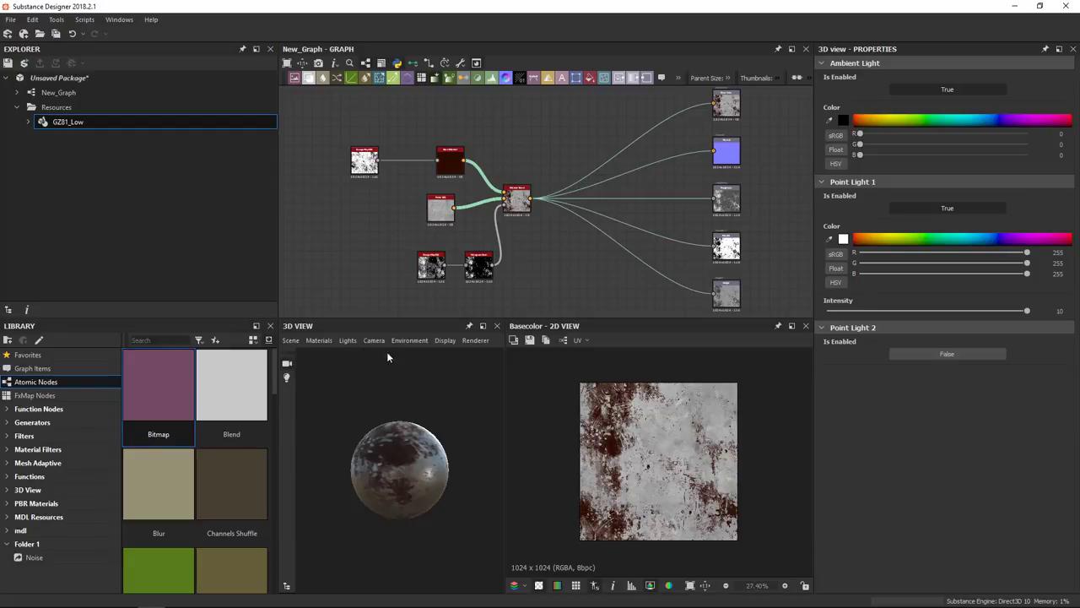
Step: Switch Point Light 1 off and make the environment background visible
click(947, 209)
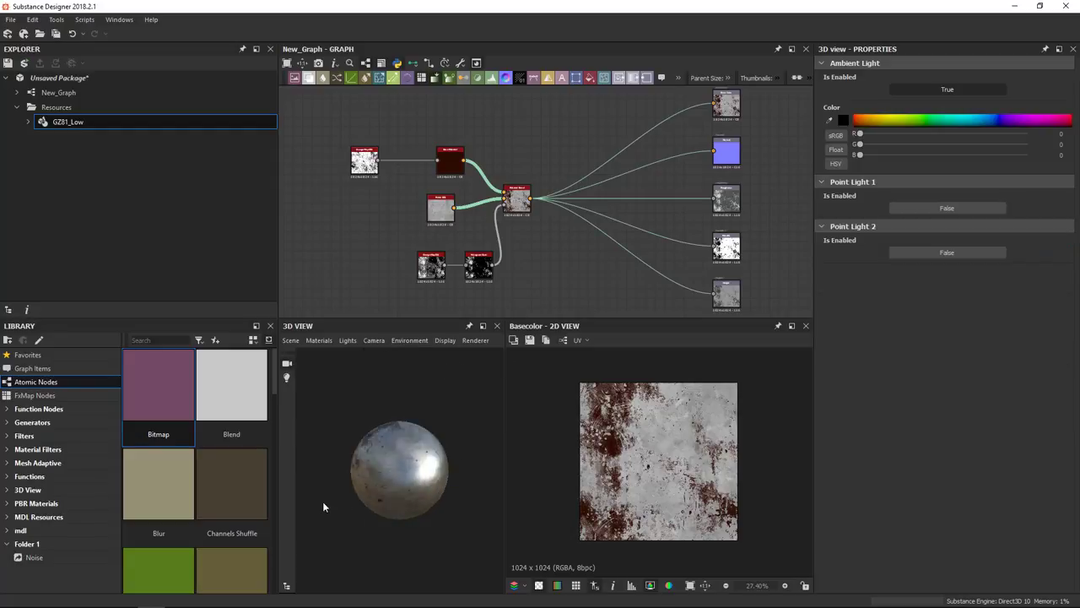
click(409, 340)
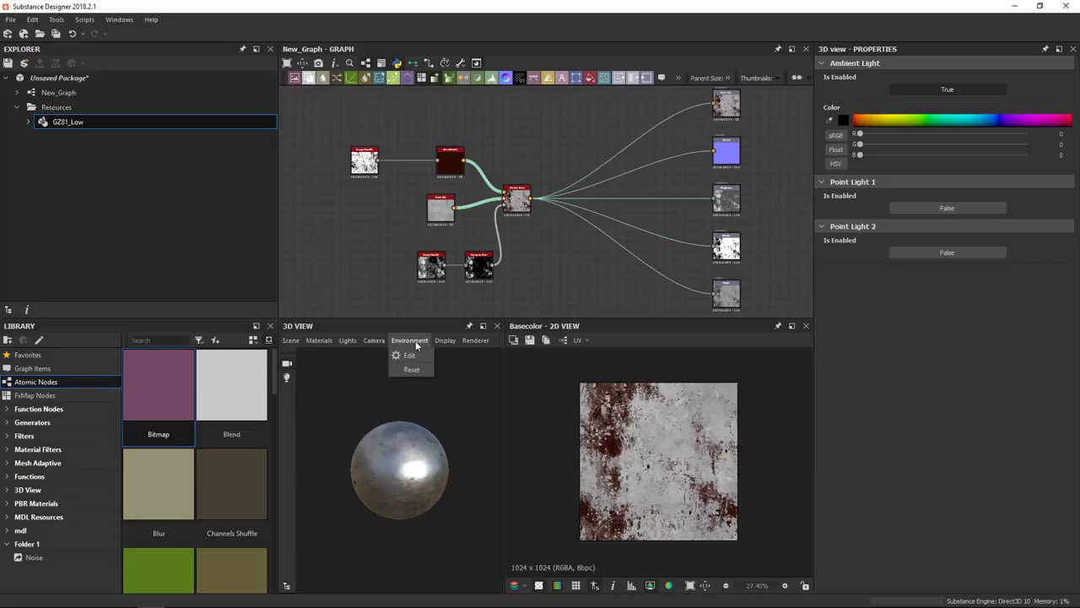
click(403, 361)
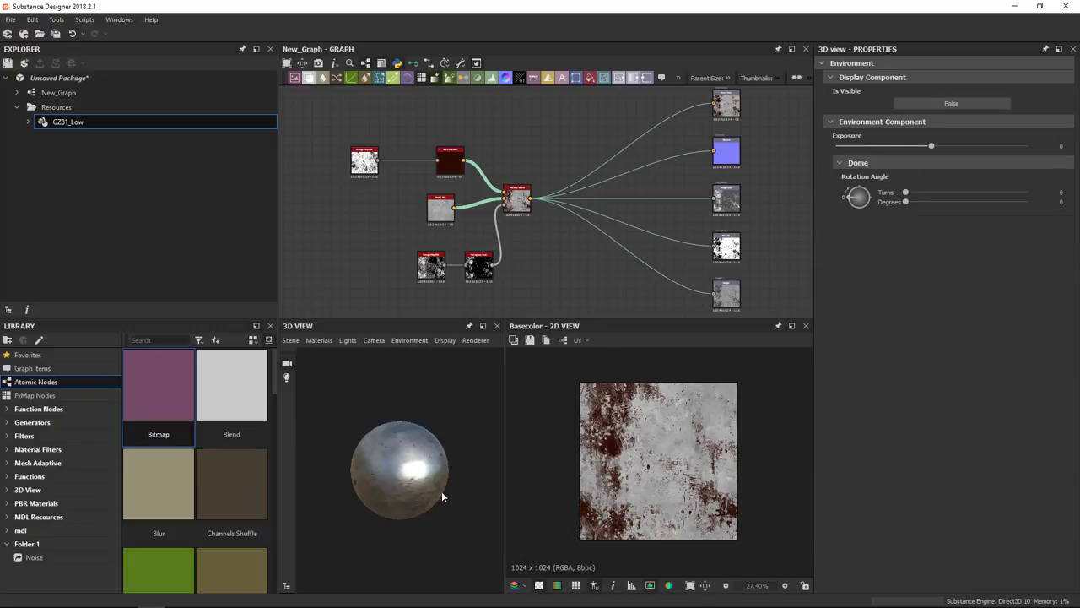
click(951, 103)
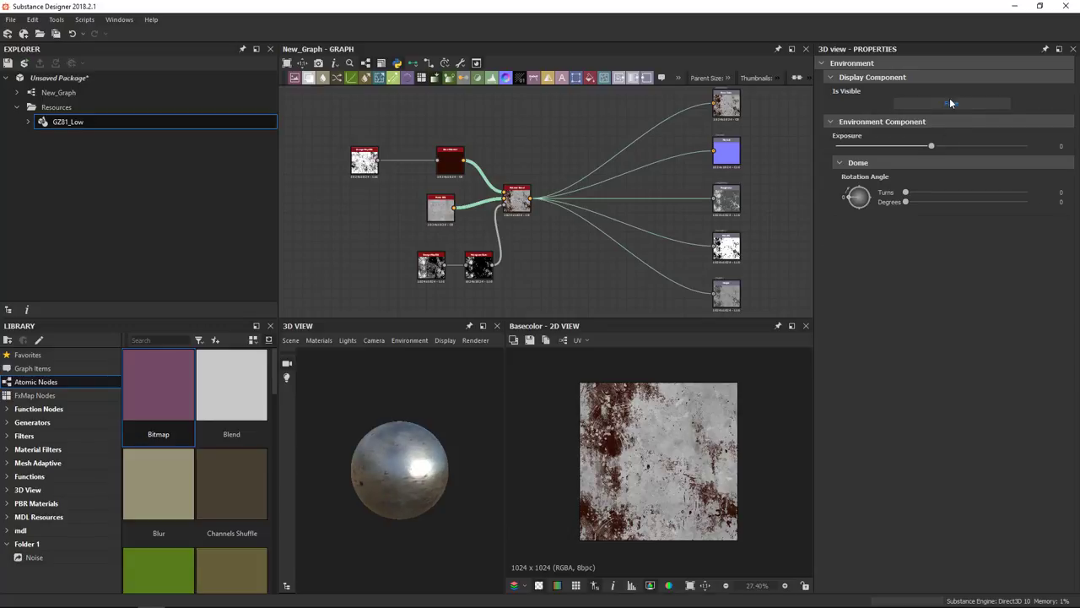
Step: Set environment exposure to -0.8 and rotate the dome to about 34 degrees
click(409, 340)
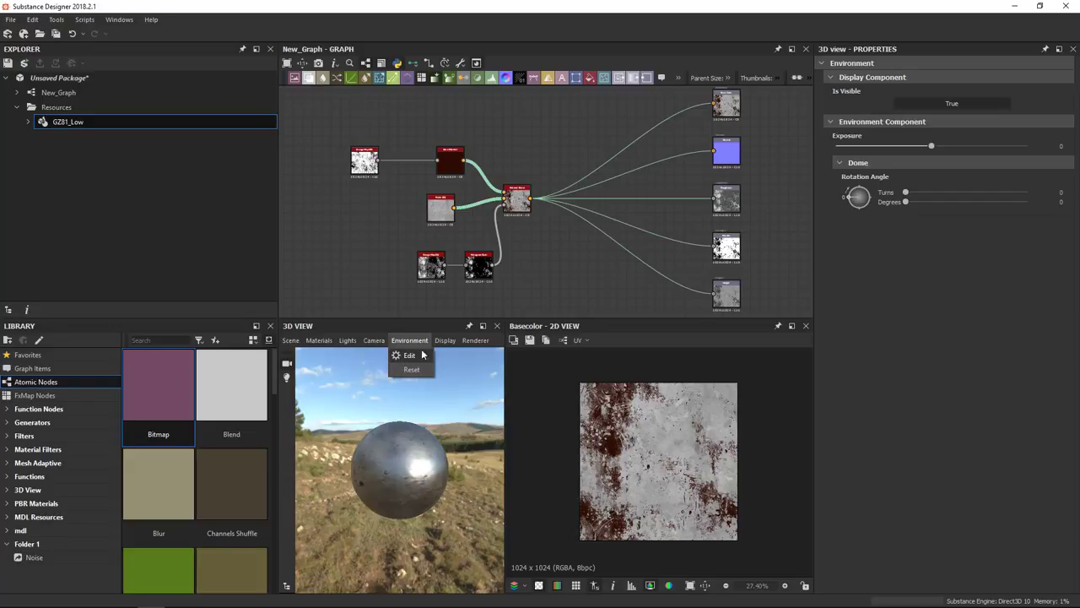
key(Escape)
shift+right_drag(455, 480, 405, 502)
mouse_move(931, 146)
mouse_down()
mouse_move(896, 146)
mouse_move(925, 155)
mouse_up()
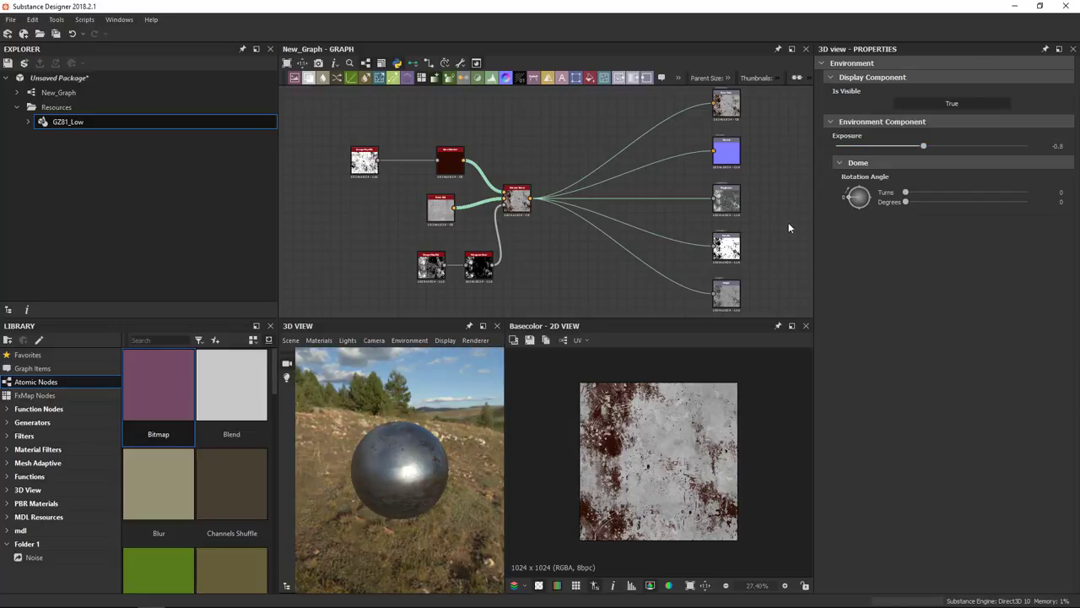
mouse_move(906, 193)
mouse_down()
mouse_move(928, 196)
mouse_move(906, 194)
mouse_up()
ctrl+shift+right_drag(381, 479, 542, 467)
Step: Hide the environment background and drag the small_apartment environment map from the Library onto the sphere
click(952, 102)
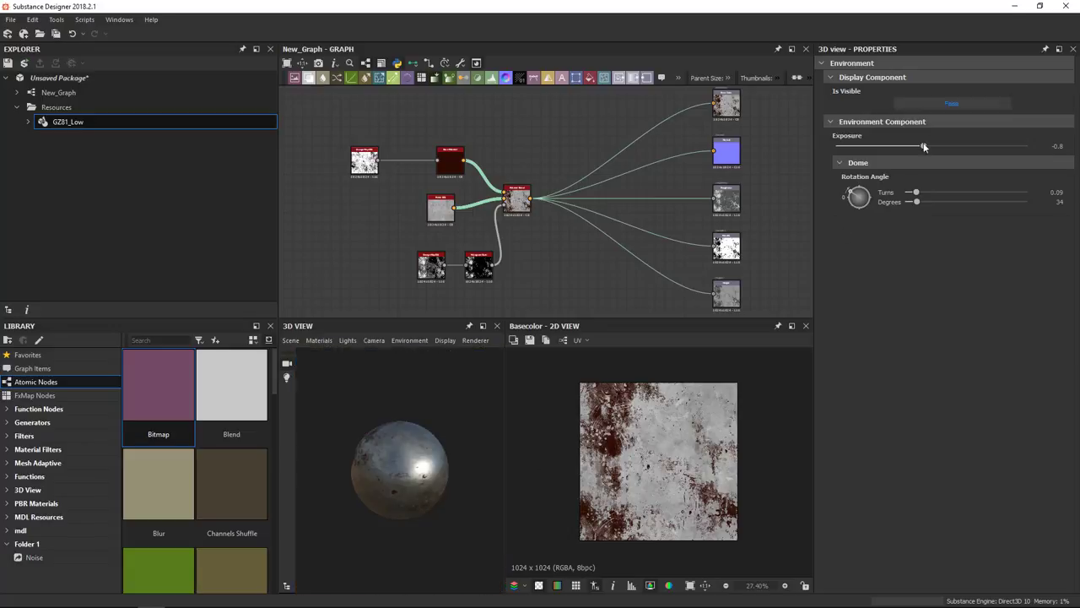
drag(408, 496, 405, 481)
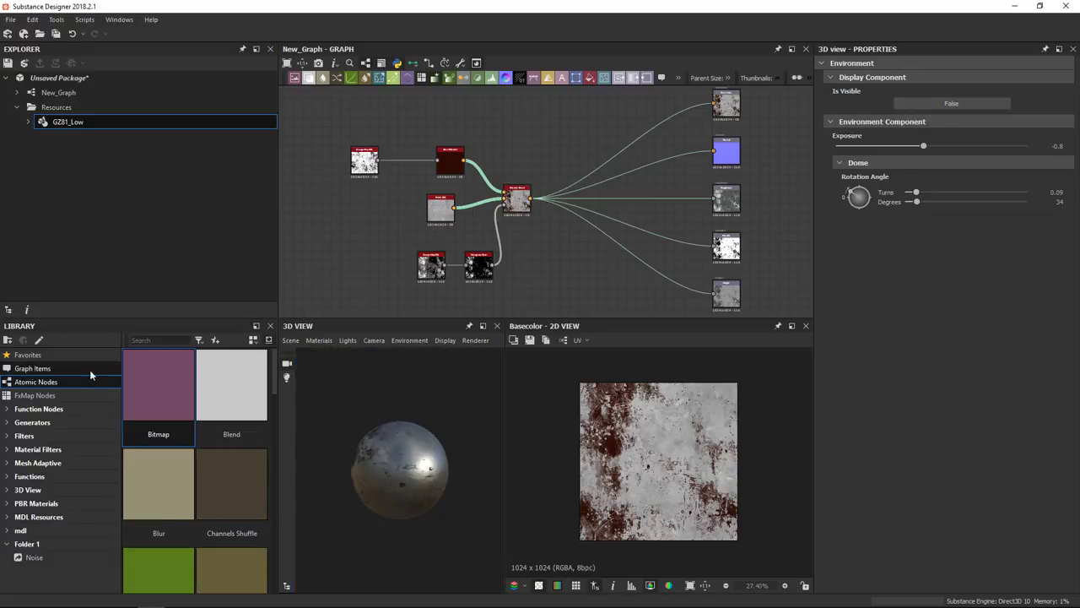
click(7, 489)
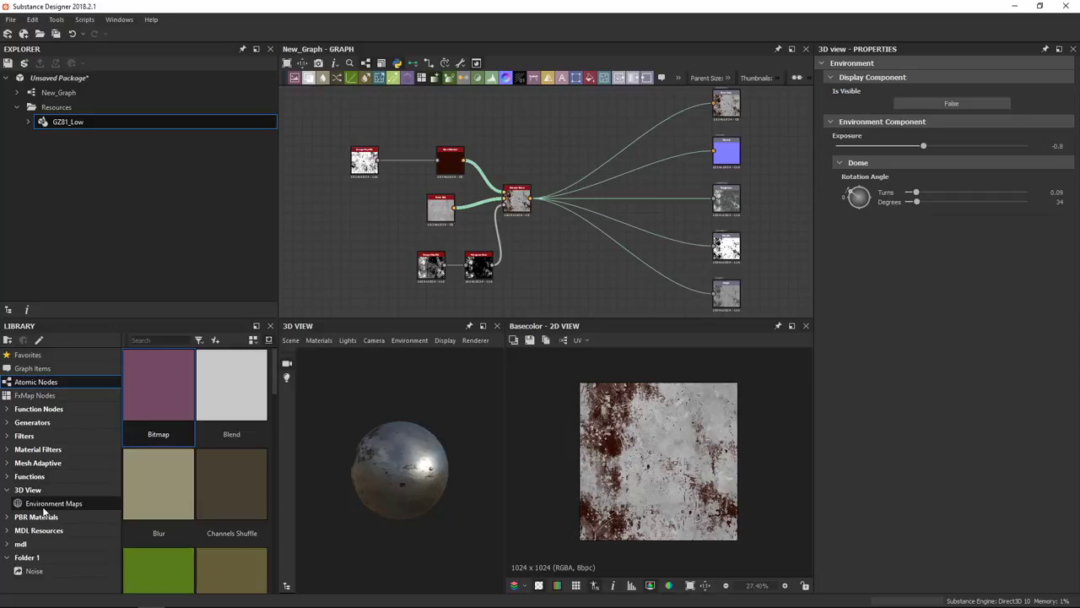
click(44, 507)
drag(275, 371, 277, 467)
drag(224, 435, 439, 472)
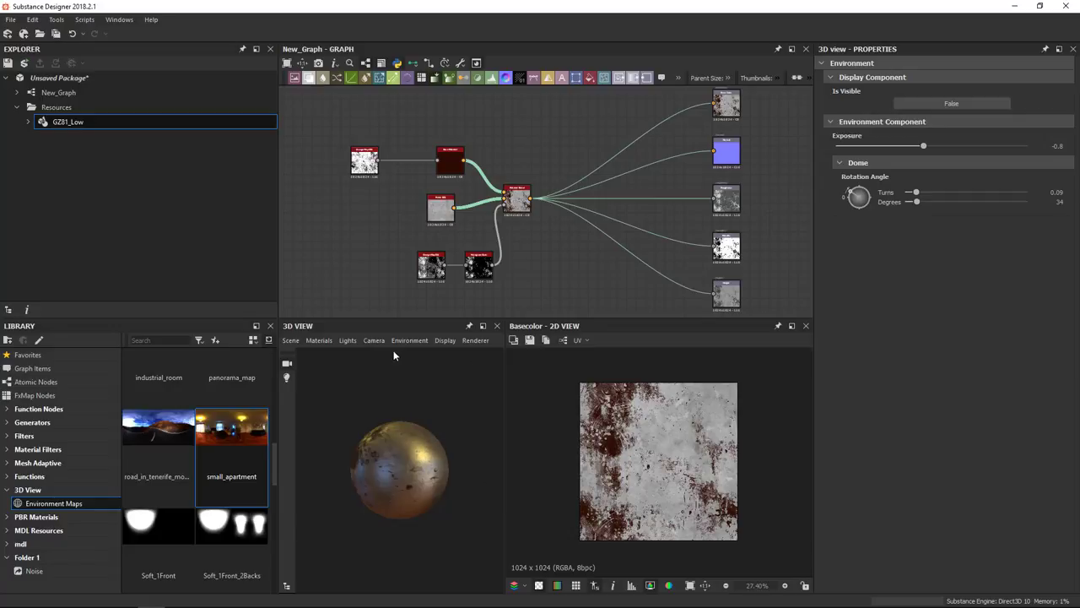
Step: Switch the 3D view renderer to Iray and rotate the lighting around the sphere
click(478, 345)
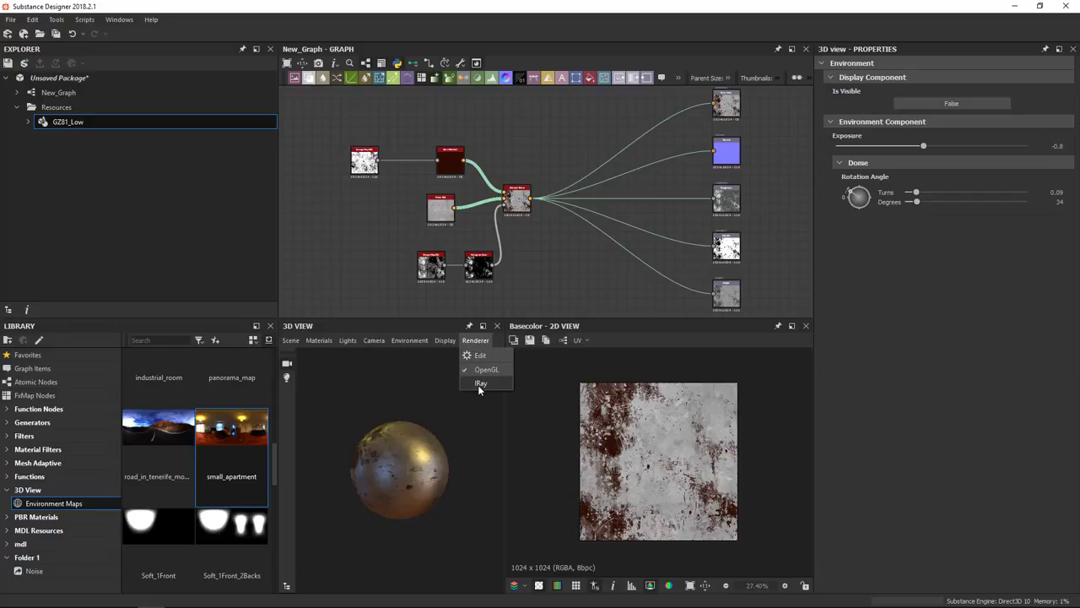
click(479, 384)
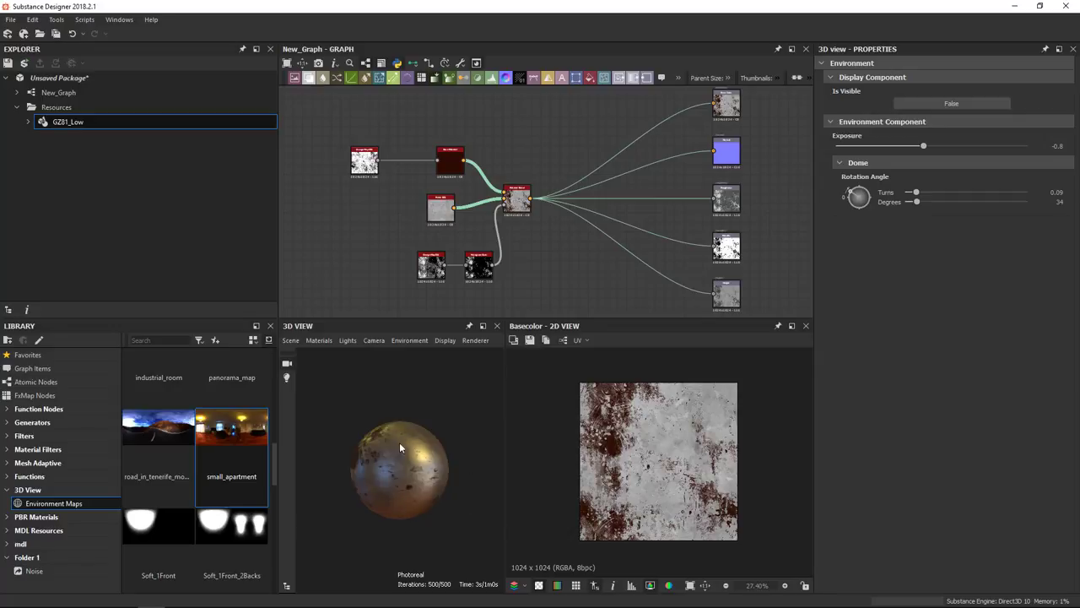
drag(477, 383, 470, 394)
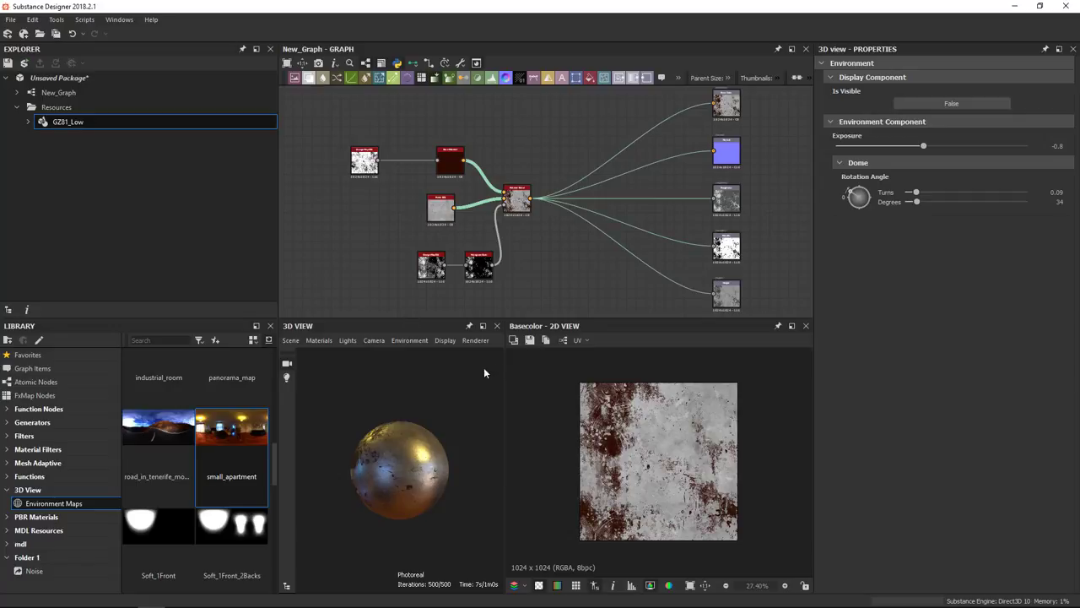
Step: Review Iray Progressive Rendering settings (Max Samples 500), then return to OpenGL rendering
click(474, 341)
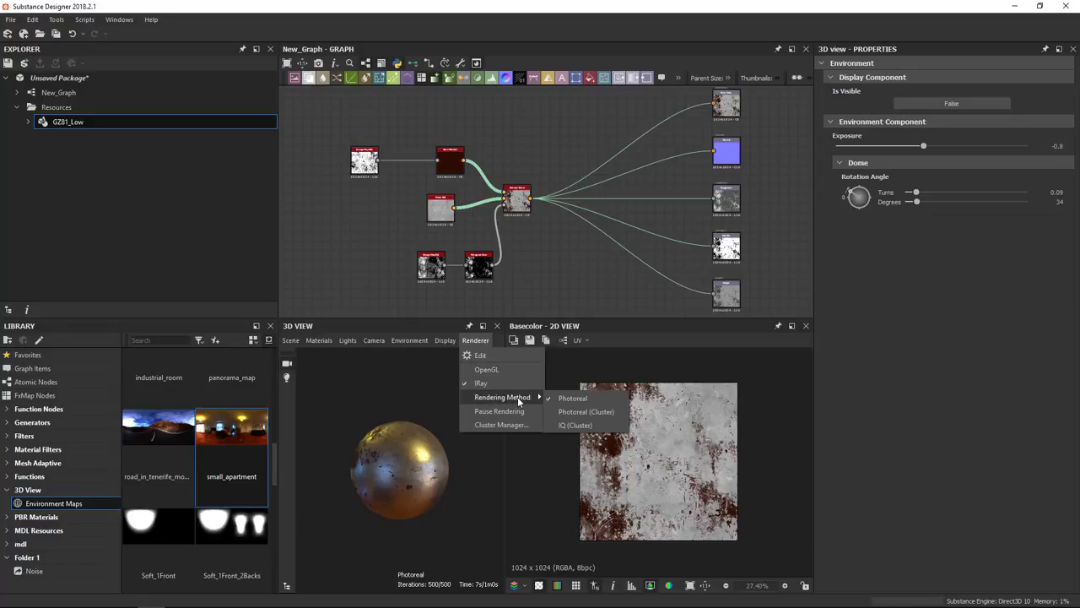
mouse_move(514, 398)
click(485, 355)
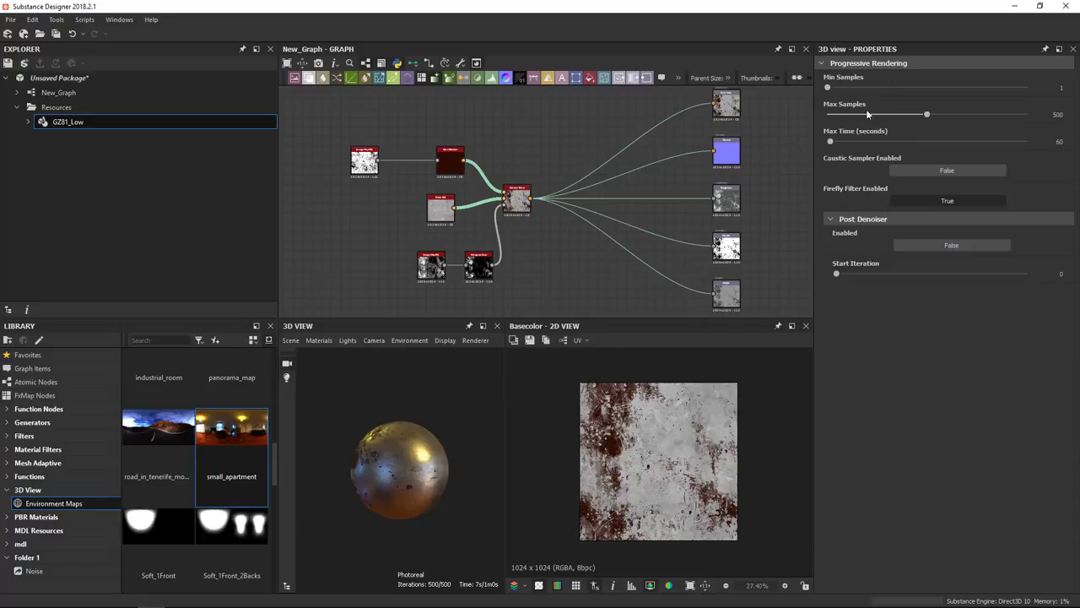
click(475, 340)
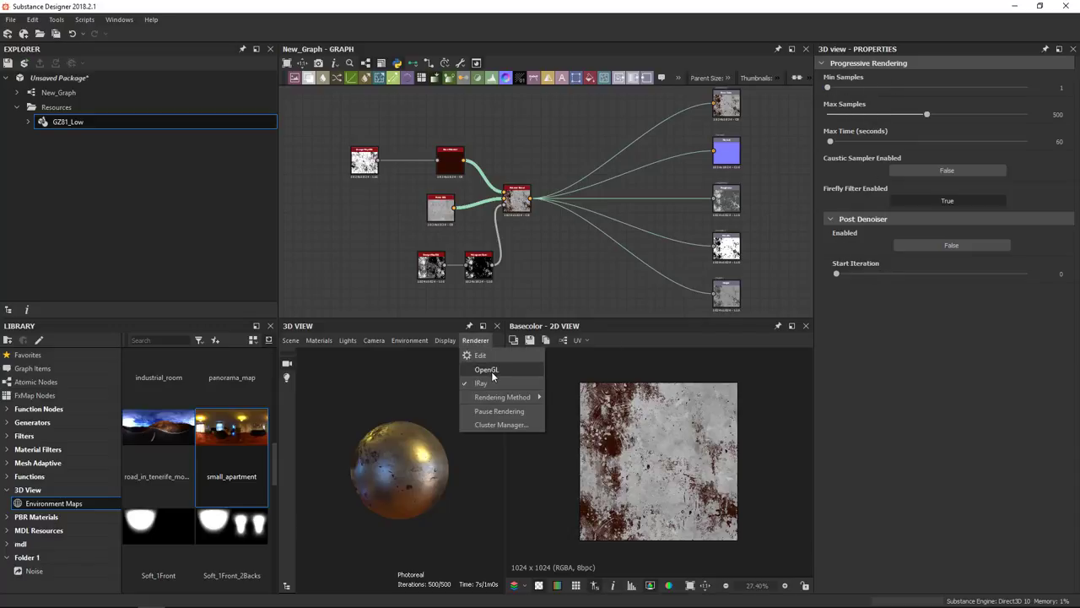
click(491, 371)
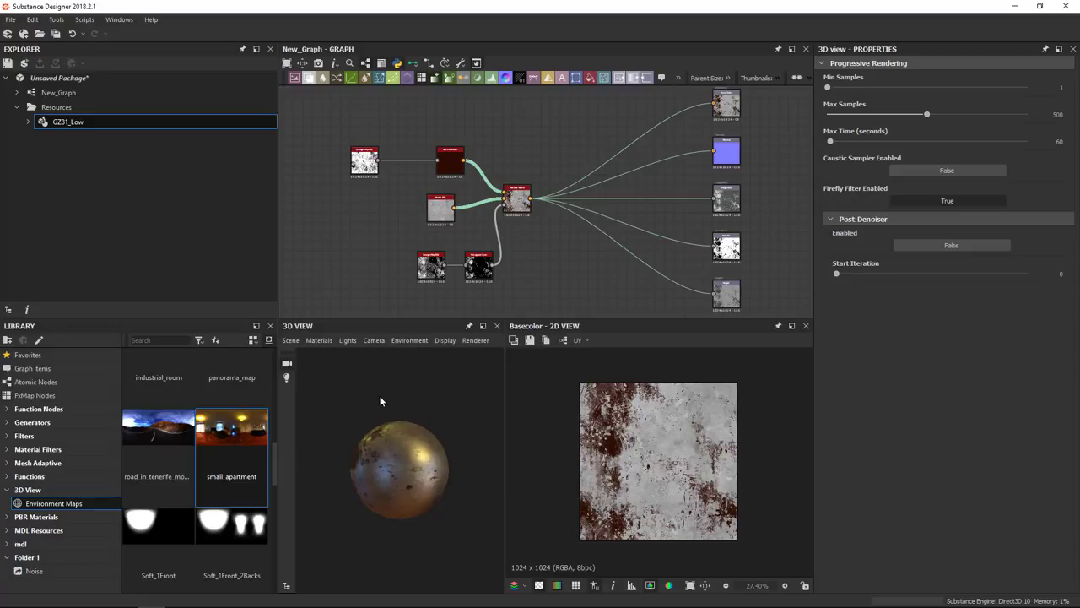
Step: Bring up the 3D view's Camera menu, then the Scene menu
click(373, 340)
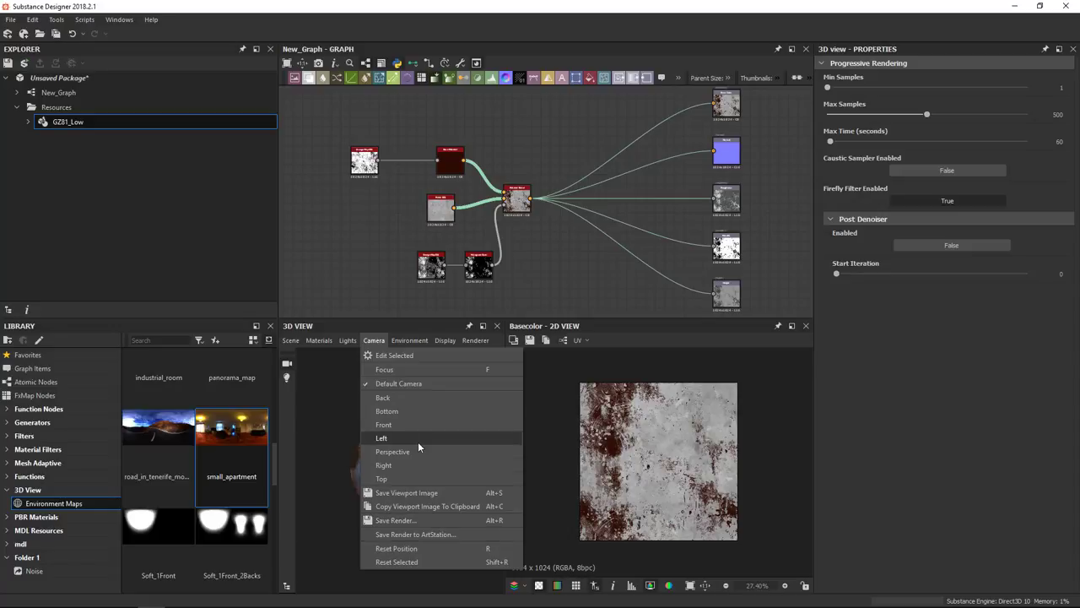
mouse_move(296, 342)
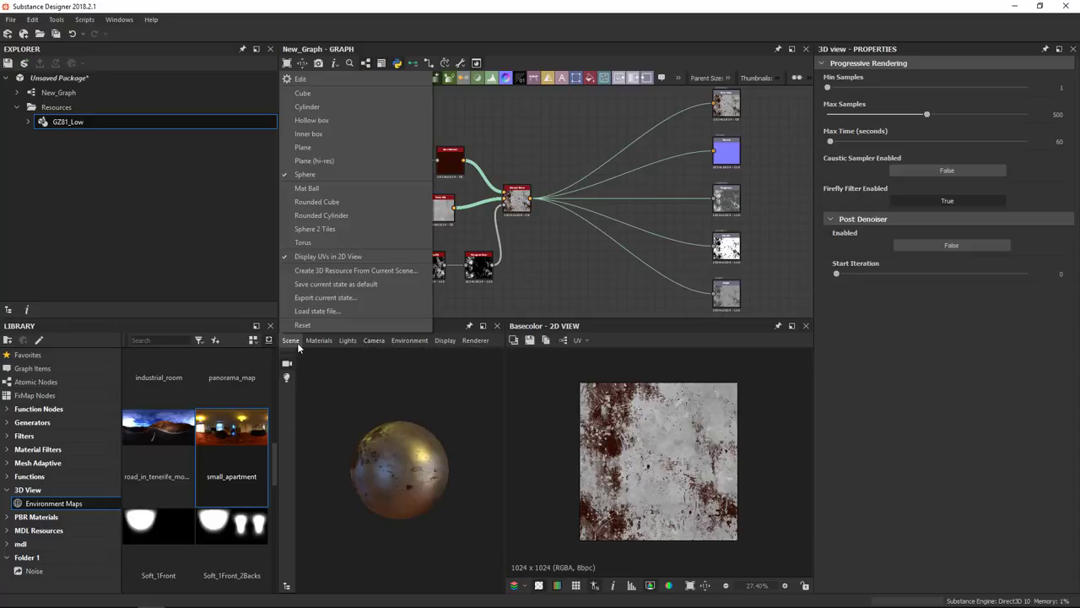
Step: Create a 3D resource named sphere from the current scene under Resources
click(349, 270)
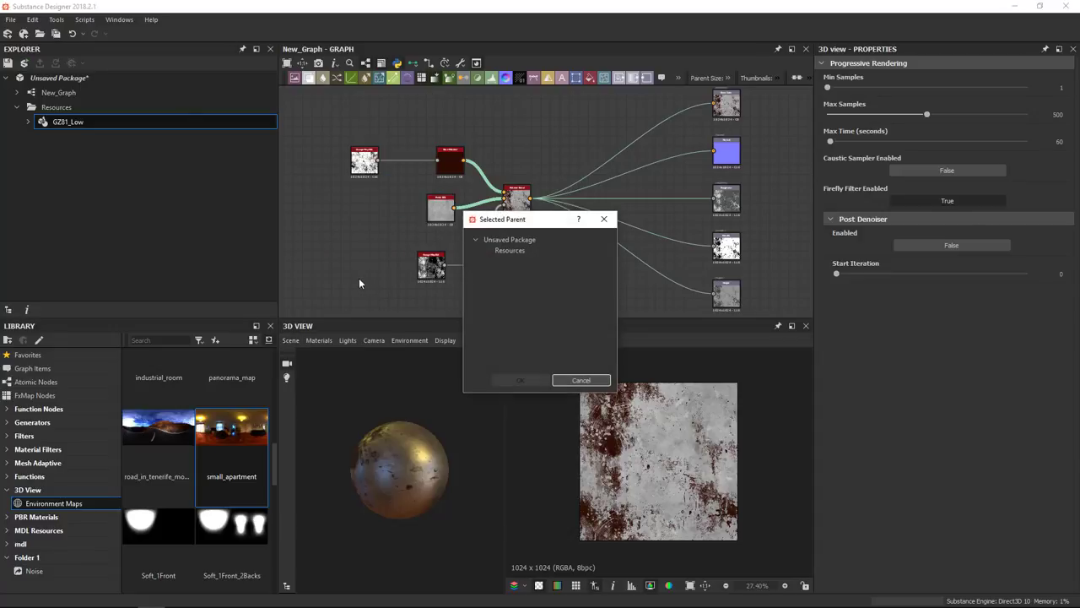
click(504, 251)
click(521, 380)
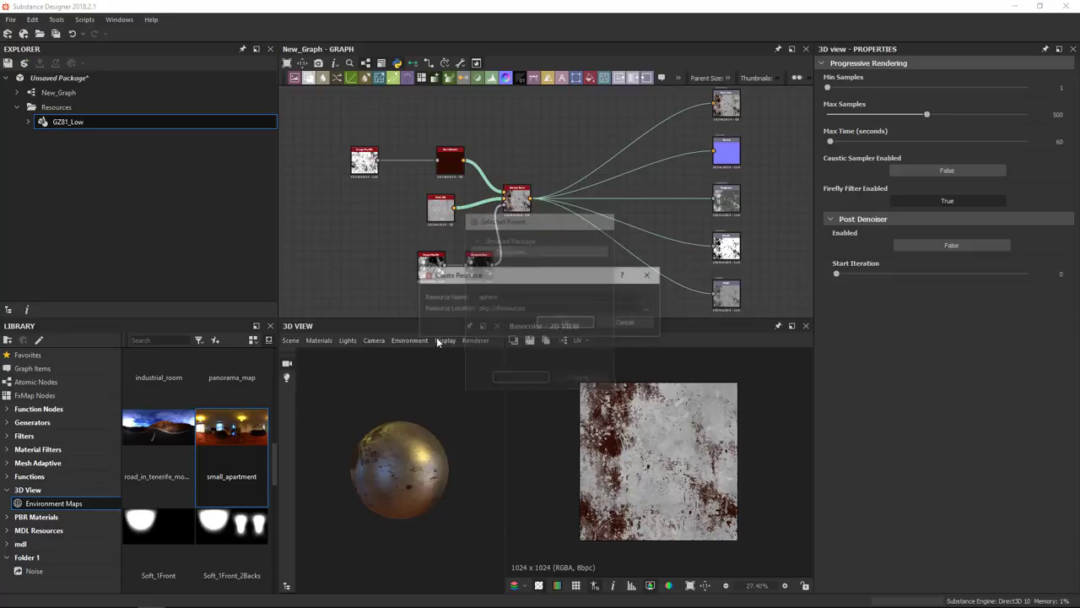
click(564, 324)
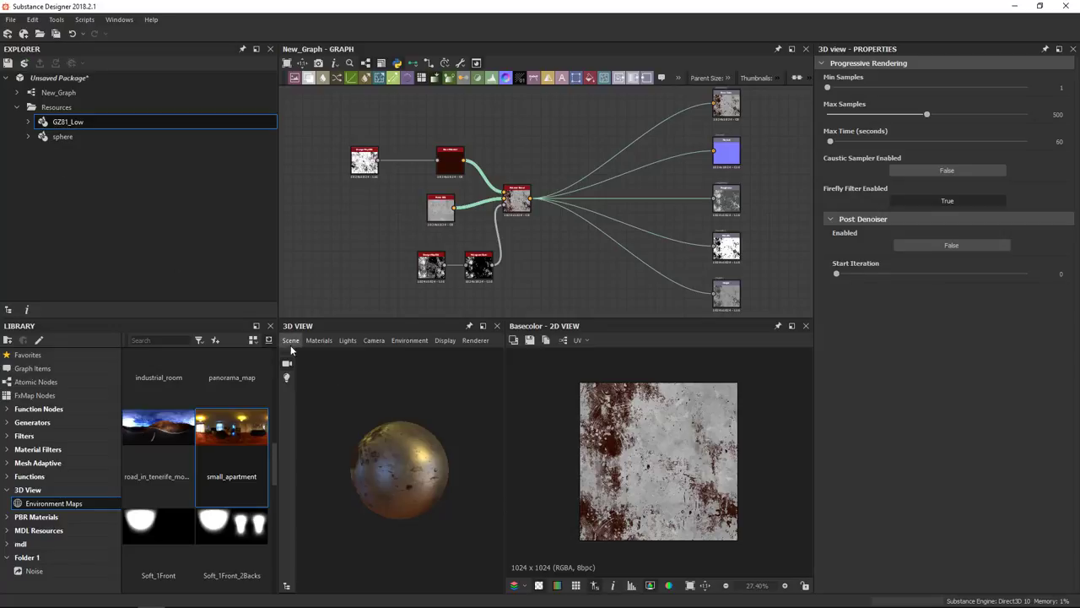
Step: Load GZ81_Low into the 3D view, then load the sphere resource back
double_click(42, 123)
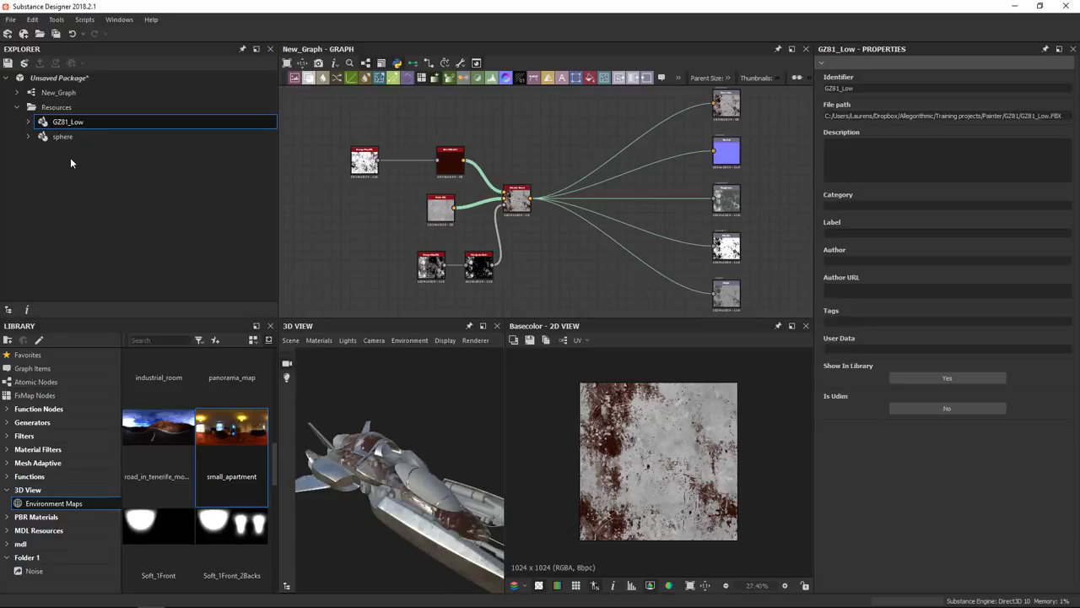
click(48, 140)
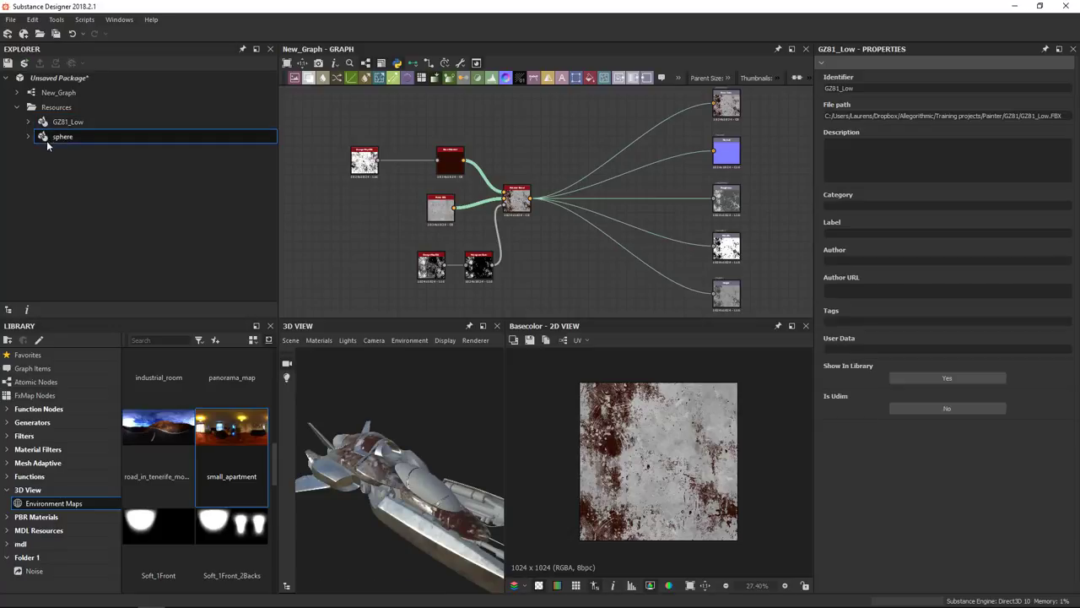
double_click(46, 140)
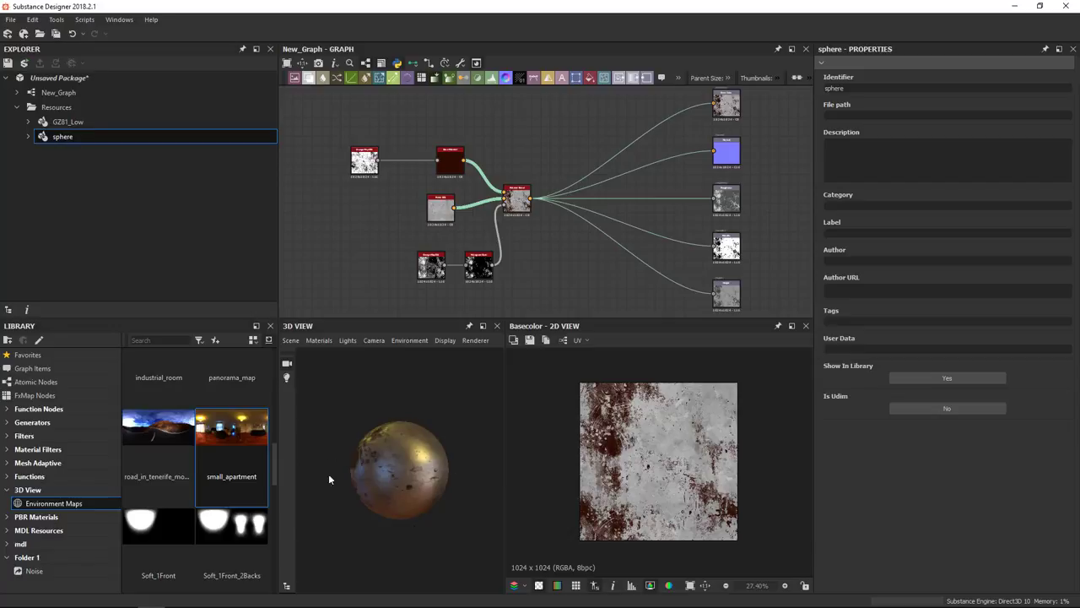